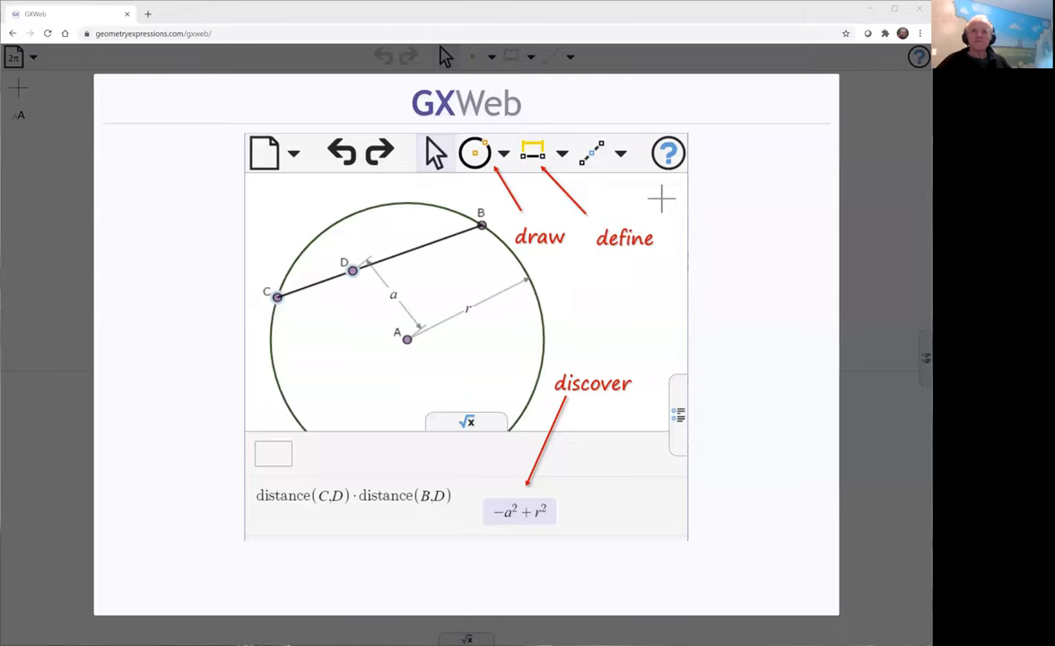
Draw parallelogram ABCD as segments starting from the origin.
{"action": "left_click", "coordinate": [492, 363]}
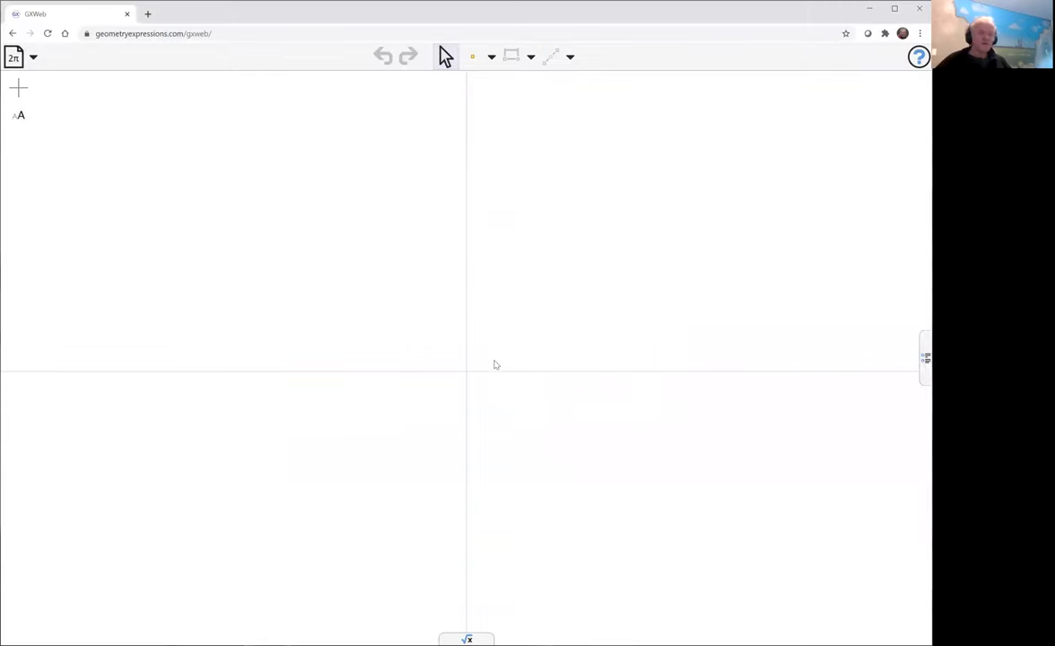
{"action": "left_click", "coordinate": [491, 57]}
{"action": "left_click", "coordinate": [478, 111]}
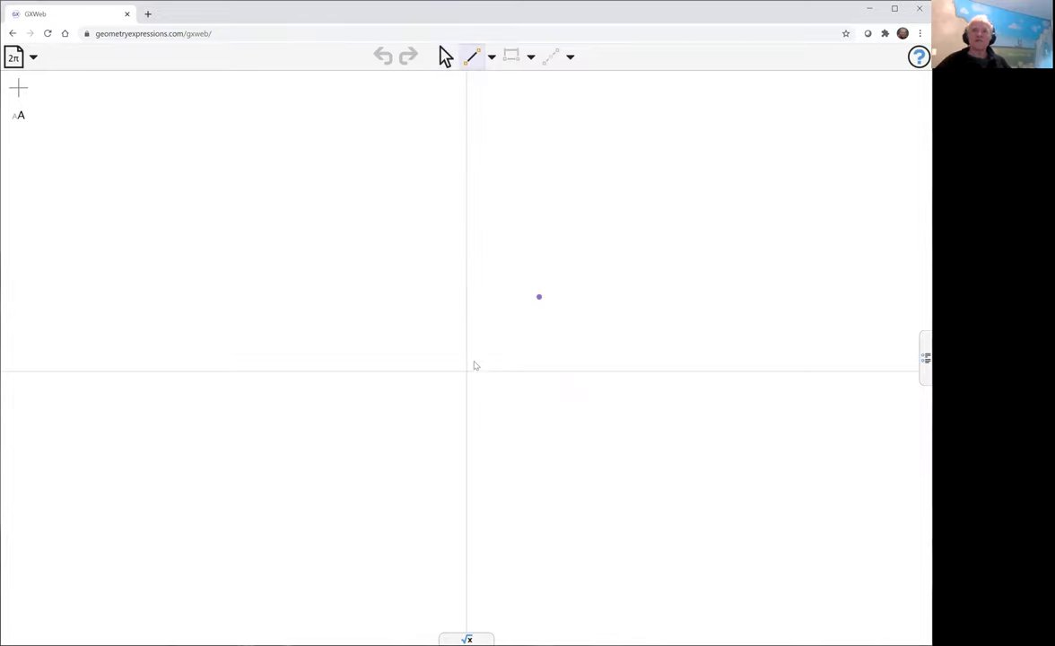
{"action": "mouse_move", "coordinate": [466, 371]}
{"action": "left_mouse_down"}
{"action": "mouse_move", "coordinate": [595, 223]}
{"action": "mouse_move", "coordinate": [531, 149]}
{"action": "mouse_move", "coordinate": [522, 111]}
{"action": "left_mouse_up"}
{"action": "left_click_drag", "start_coordinate": [489, 159], "coordinate": [467, 370]}
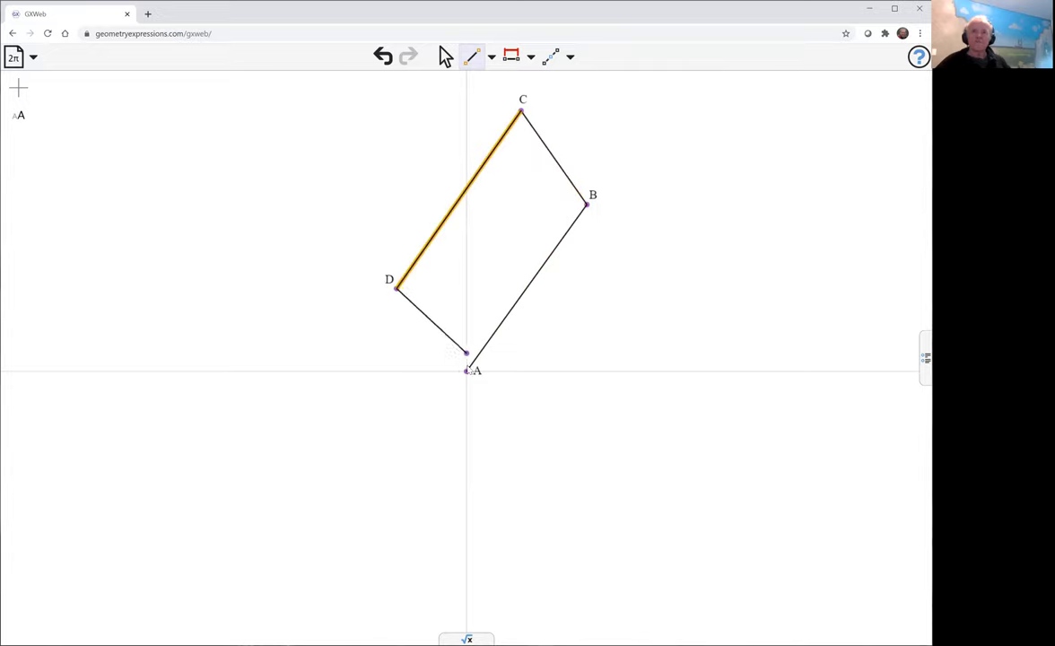
Place point E on side CD where it crosses the y-axis.
{"action": "left_click", "coordinate": [491, 56]}
{"action": "left_click", "coordinate": [483, 85]}
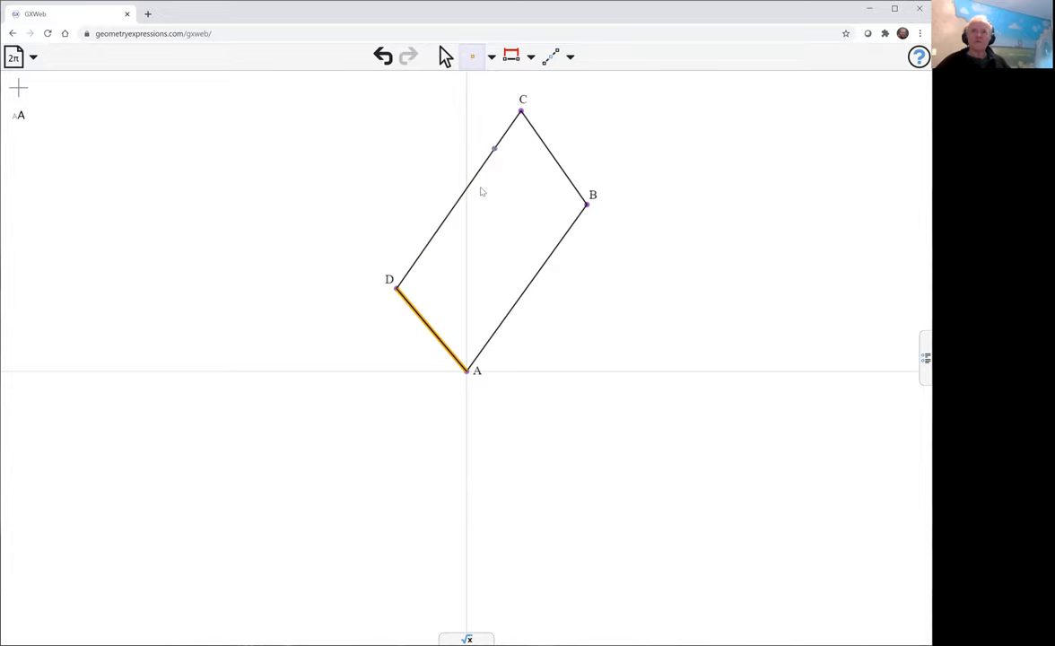
{"action": "left_click", "coordinate": [505, 214]}
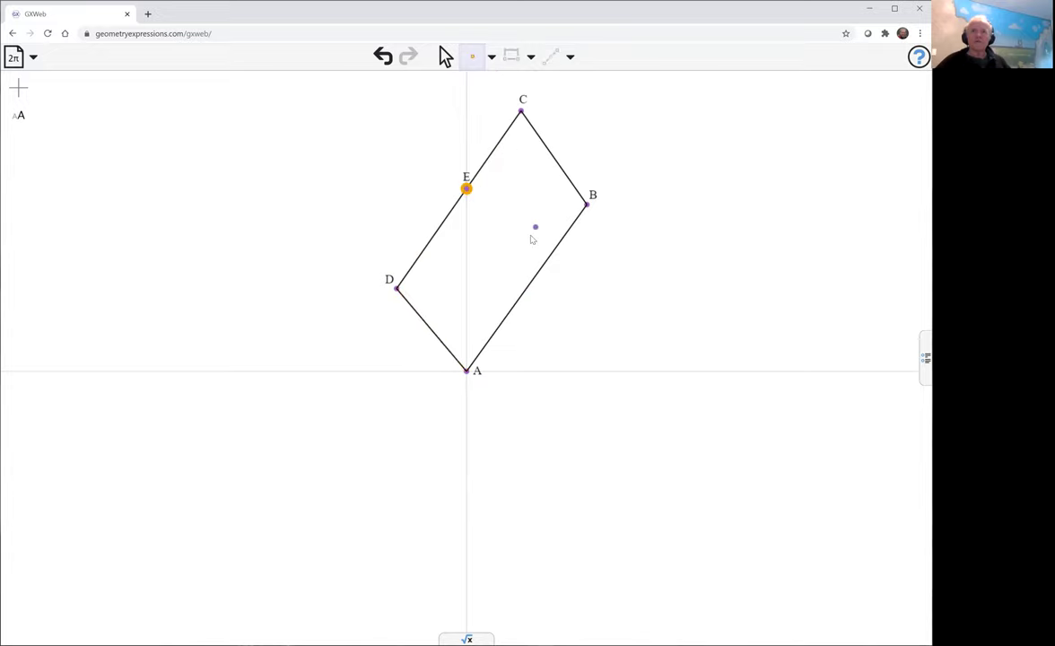
{"action": "left_click", "coordinate": [447, 59]}
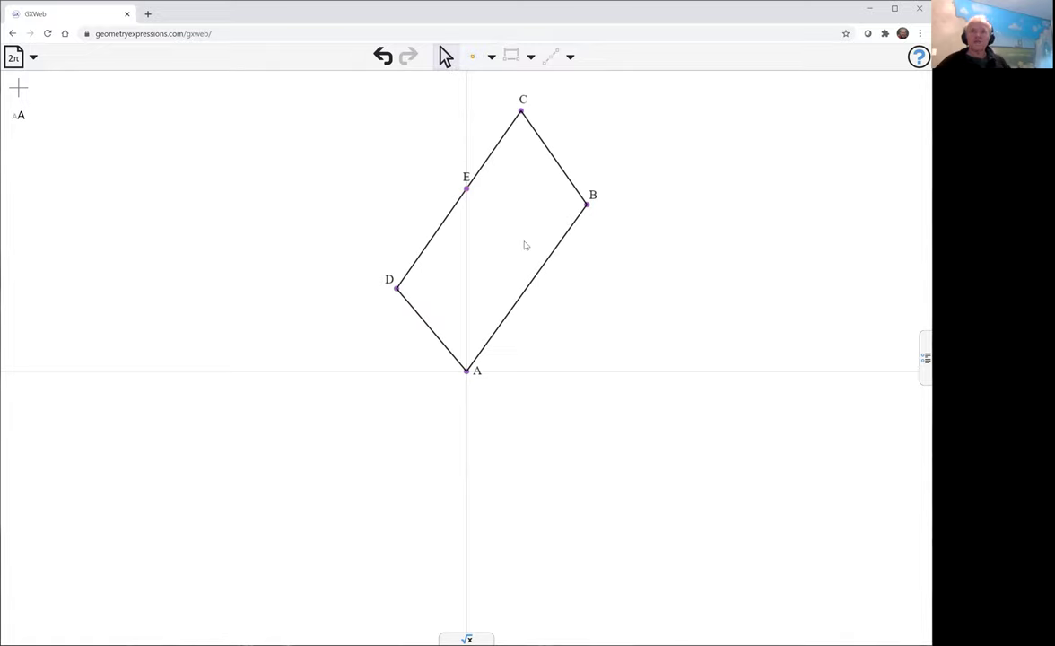
Constrain sides DA and CB to length a.
{"action": "left_click", "coordinate": [431, 330]}
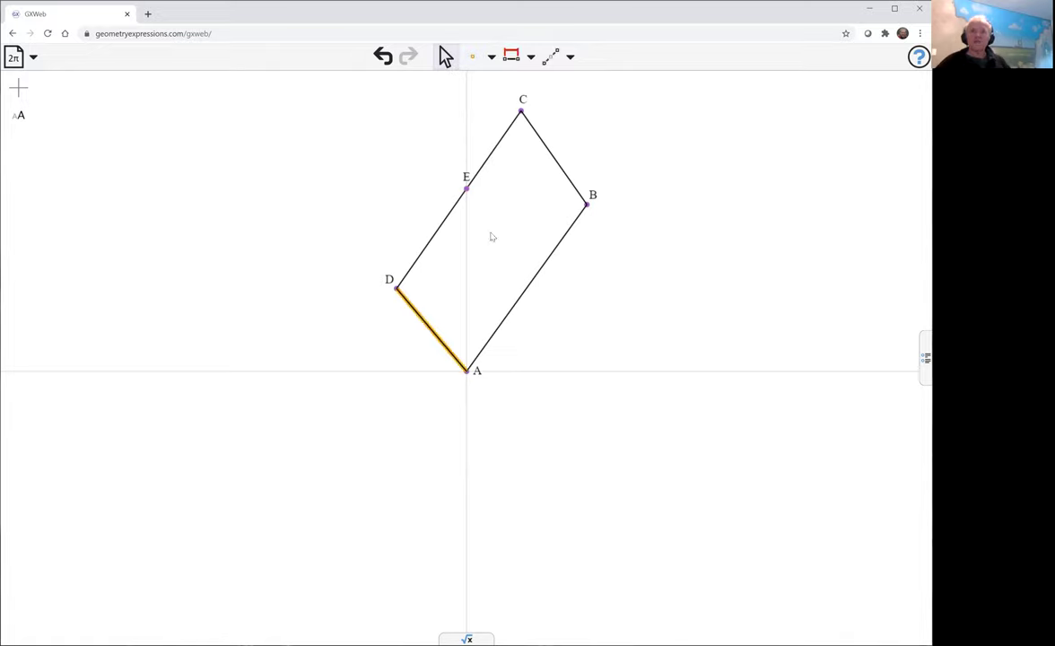
{"action": "left_click", "coordinate": [511, 55]}
{"action": "left_click", "coordinate": [652, 187]}
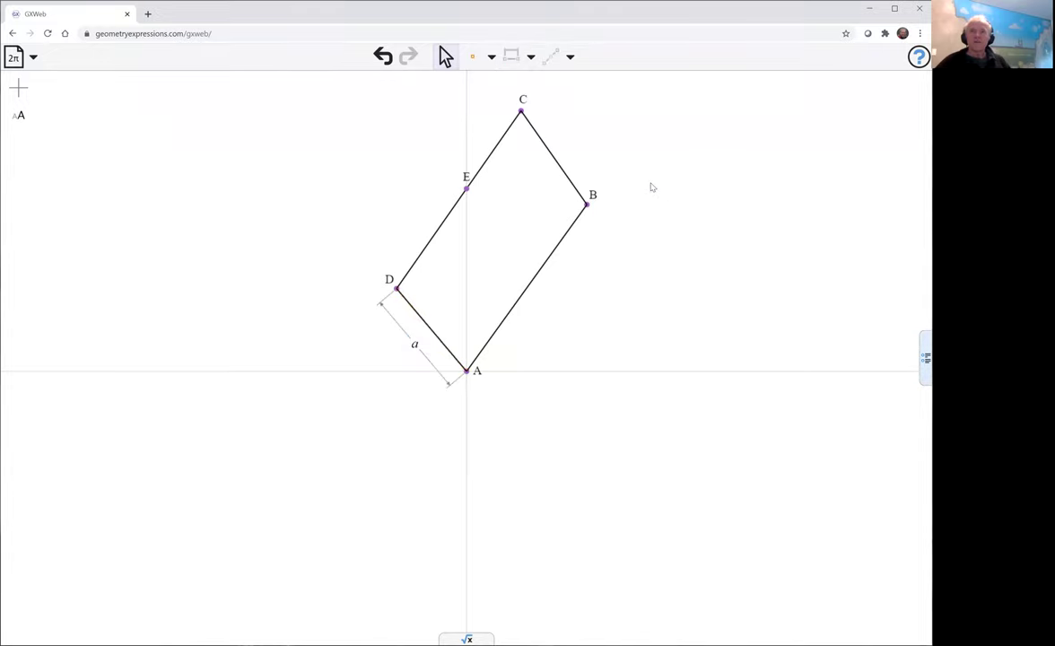
{"action": "left_click", "coordinate": [554, 159]}
{"action": "left_click", "coordinate": [511, 56]}
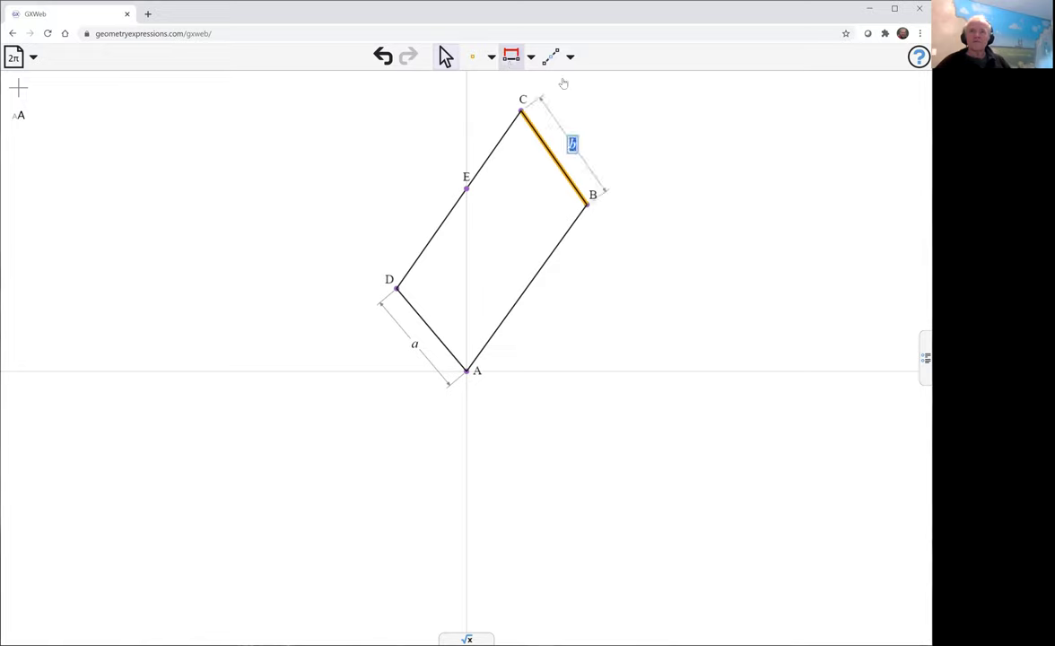
{"action": "type", "text": "a"}
{"action": "left_click", "coordinate": [668, 134]}
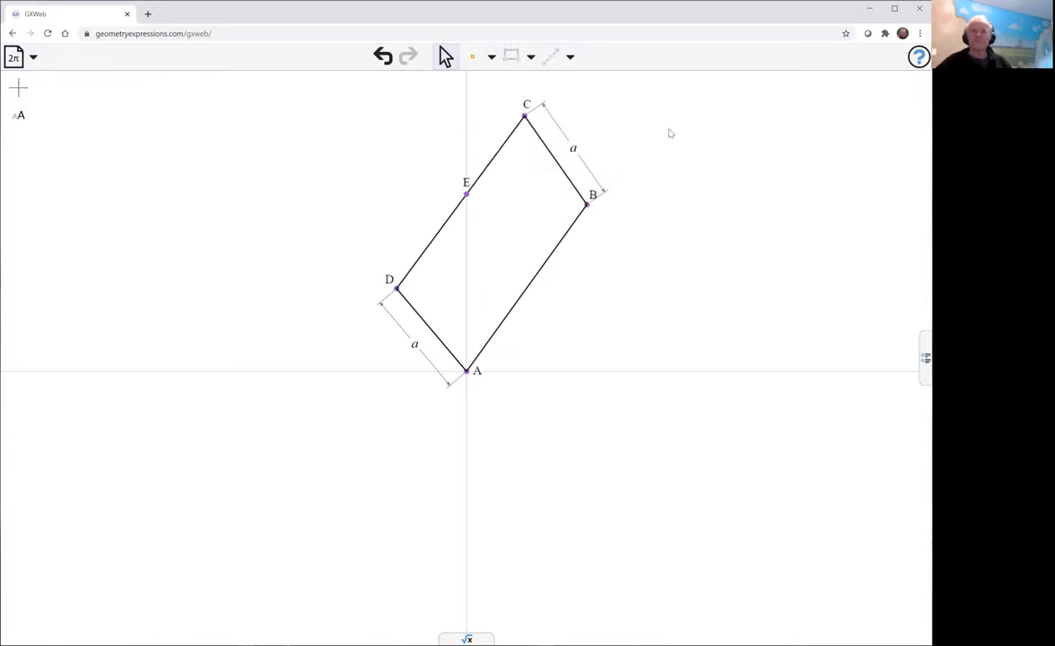
Constrain the distance between C and E to a.
{"action": "left_click", "coordinate": [525, 119]}
{"action": "left_click", "coordinate": [467, 196], "text": "shift"}
{"action": "left_click", "coordinate": [510, 55]}
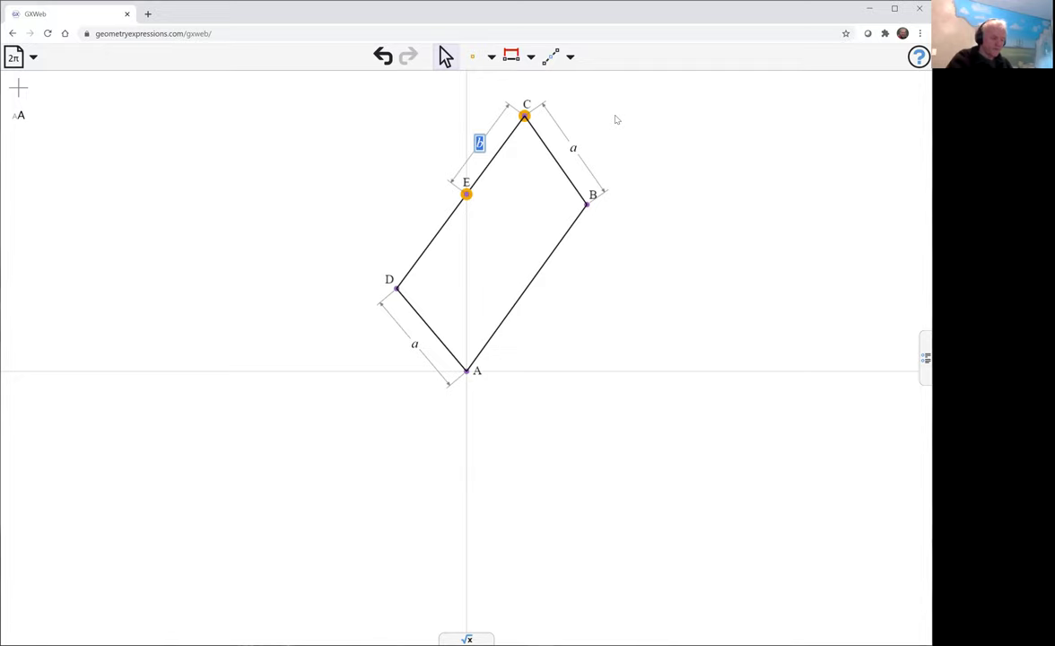
{"action": "type", "text": "a"}
{"action": "key", "text": "Return"}
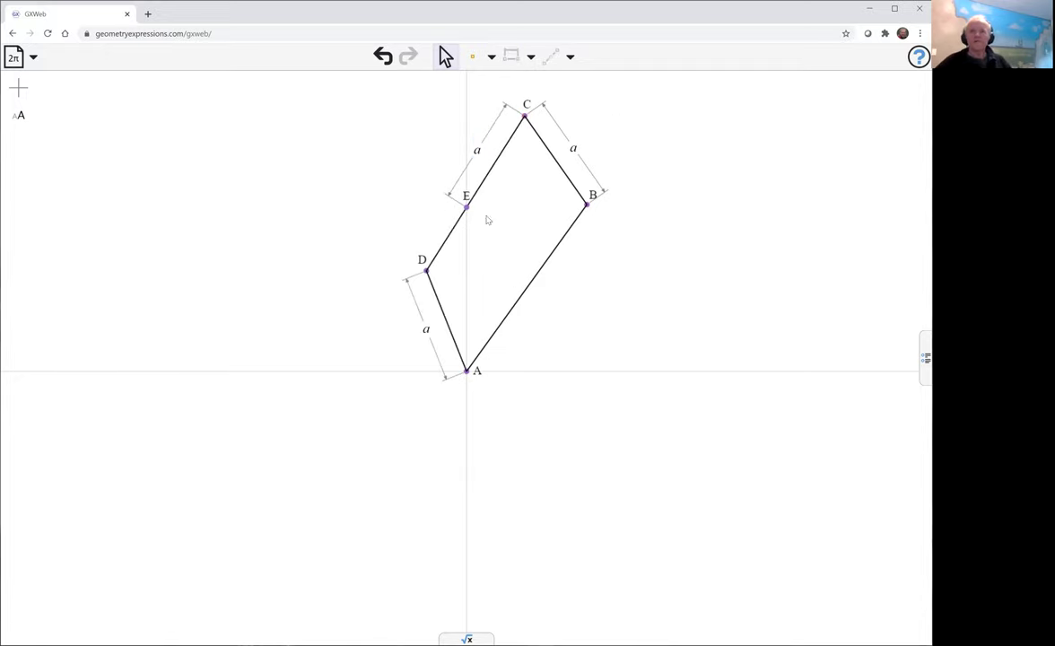
Constrain sides DC and AB to length 2*a.
{"action": "left_click", "coordinate": [453, 233]}
{"action": "left_click", "coordinate": [511, 56]}
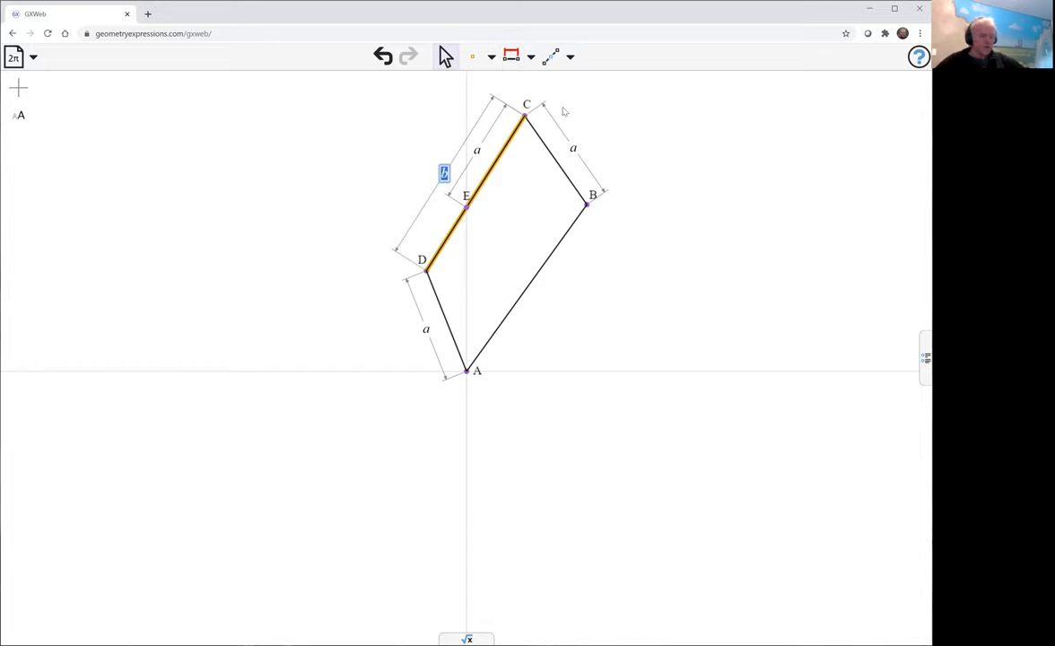
{"action": "type", "text": "2"}
{"action": "type", "text": "*a"}
{"action": "key", "text": "Return"}
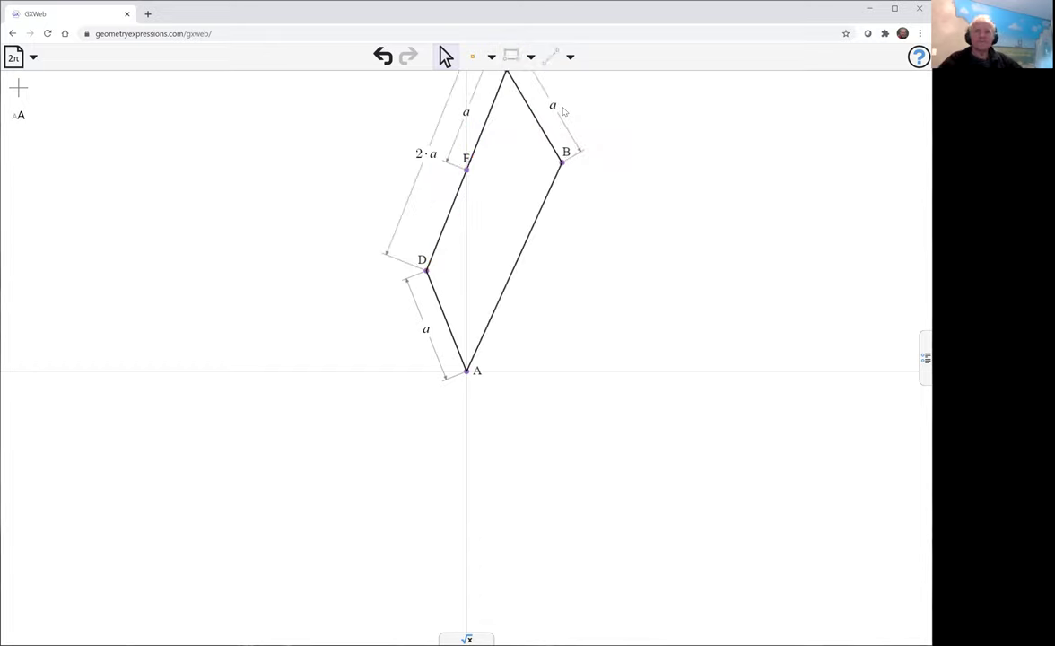
{"action": "left_click", "coordinate": [526, 243]}
{"action": "left_click", "coordinate": [511, 56]}
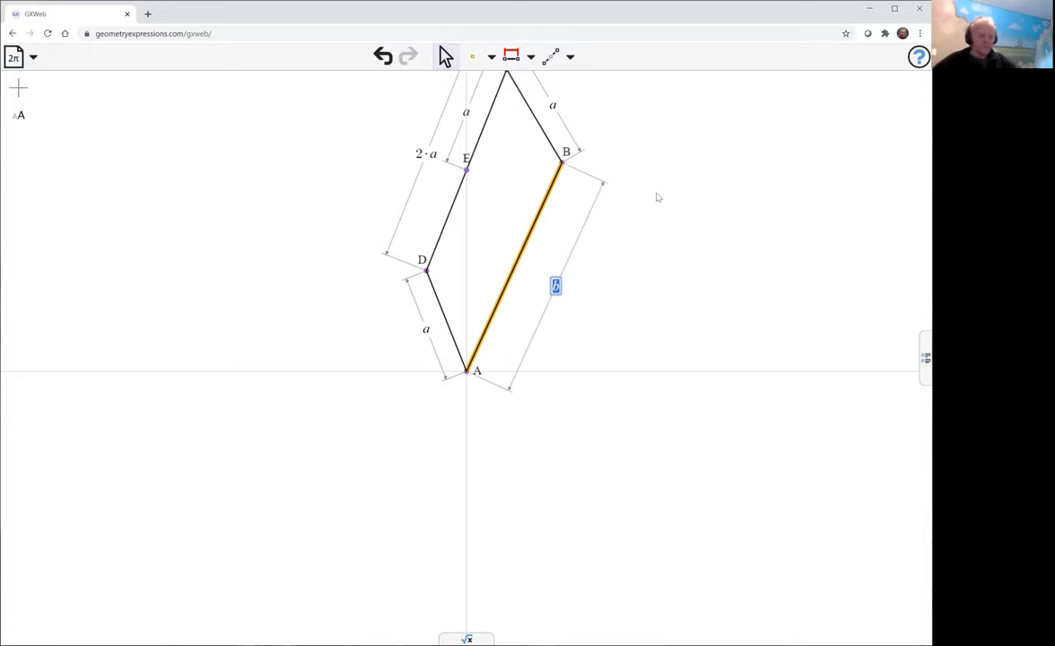
{"action": "type", "text": "2"}
{"action": "type", "text": "*a"}
{"action": "key", "text": "Return"}
{"action": "left_click", "coordinate": [656, 197]}
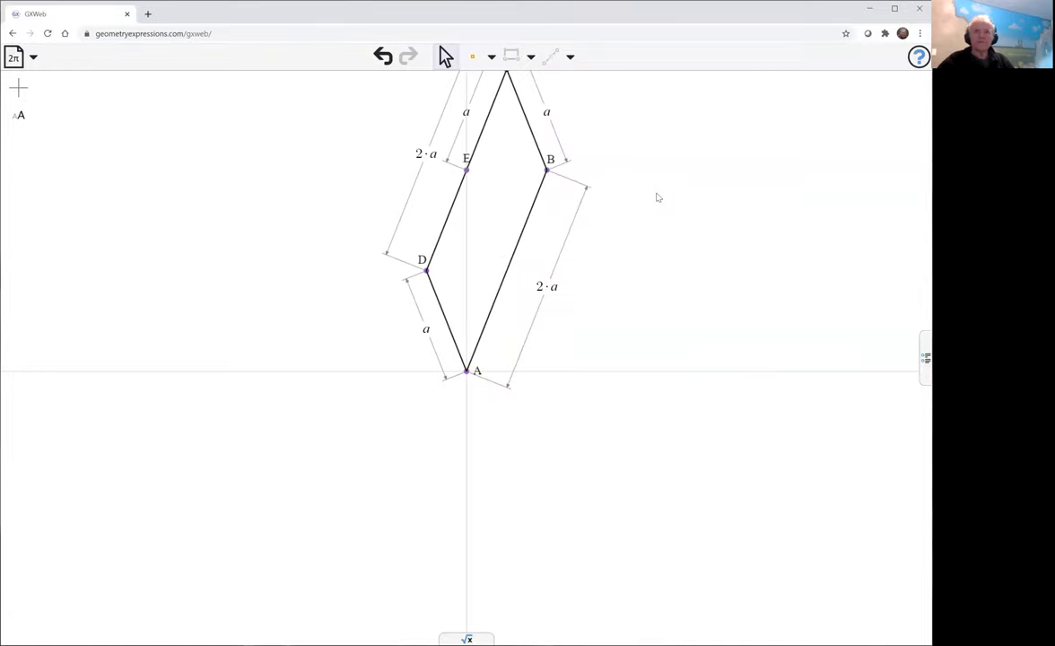
Draw segment FG from point F on the y-axis to point G on side AB.
{"action": "left_click", "coordinate": [490, 56]}
{"action": "left_click", "coordinate": [478, 111]}
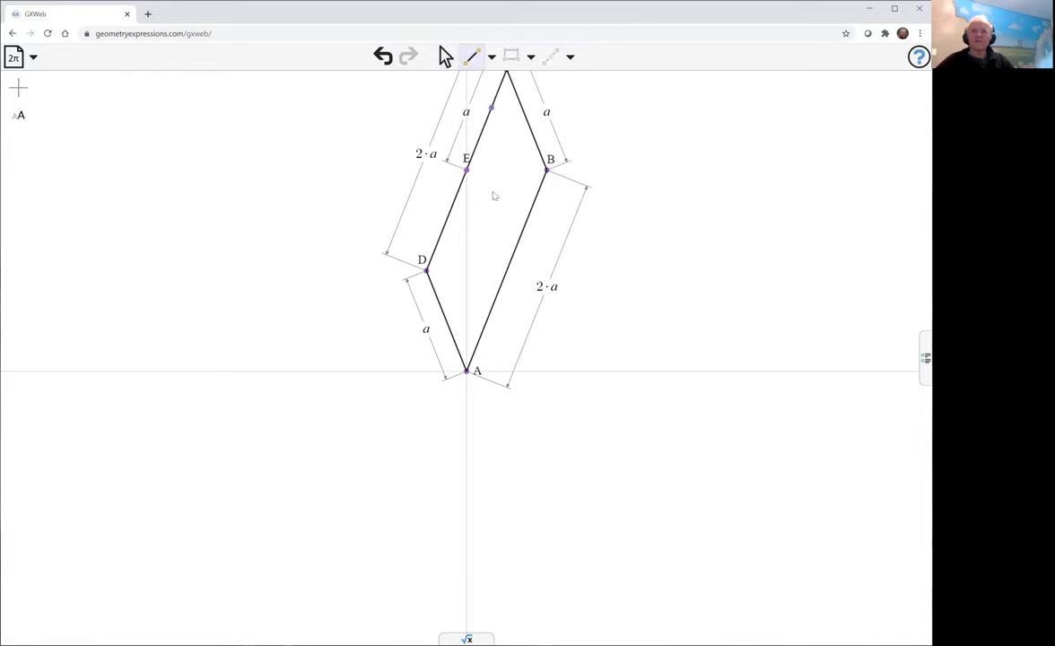
{"action": "left_click", "coordinate": [465, 250]}
{"action": "left_click", "coordinate": [517, 245]}
{"action": "left_click_drag", "start_coordinate": [520, 232], "coordinate": [534, 205]}
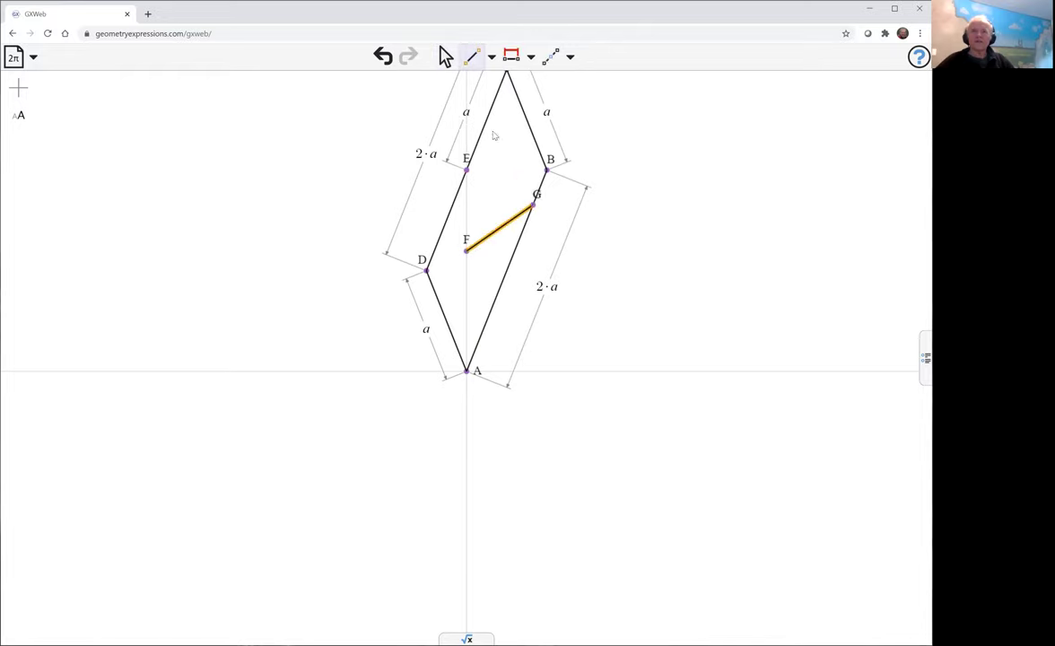
{"action": "left_click", "coordinate": [446, 58]}
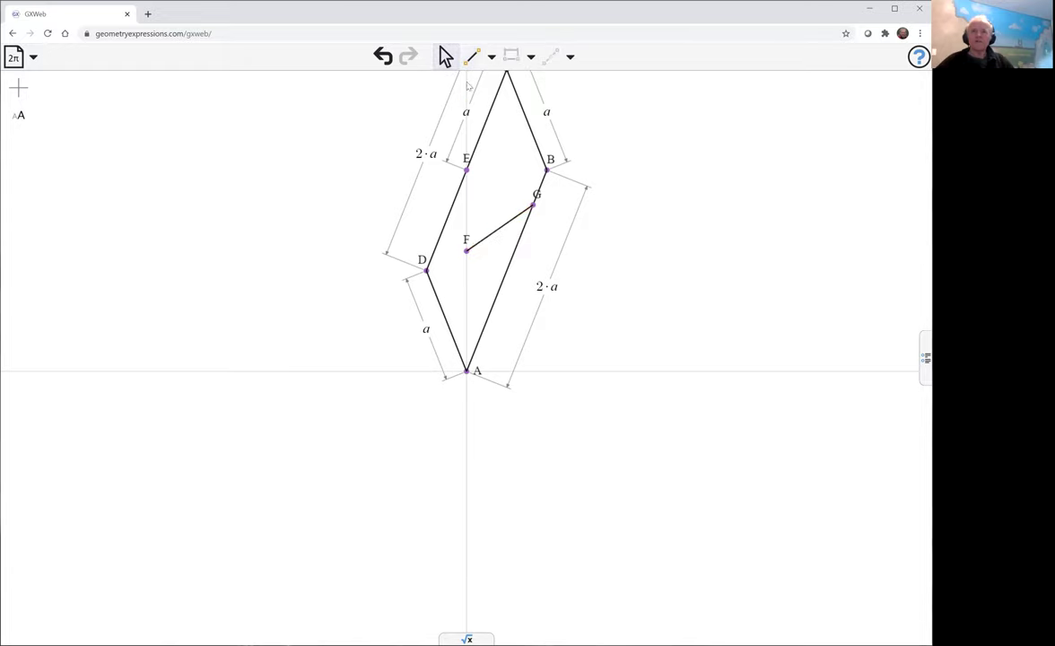
Constrain FG and the distance from F to A both to a.
{"action": "left_click", "coordinate": [500, 229]}
{"action": "left_click", "coordinate": [510, 56]}
{"action": "left_click", "coordinate": [482, 262]}
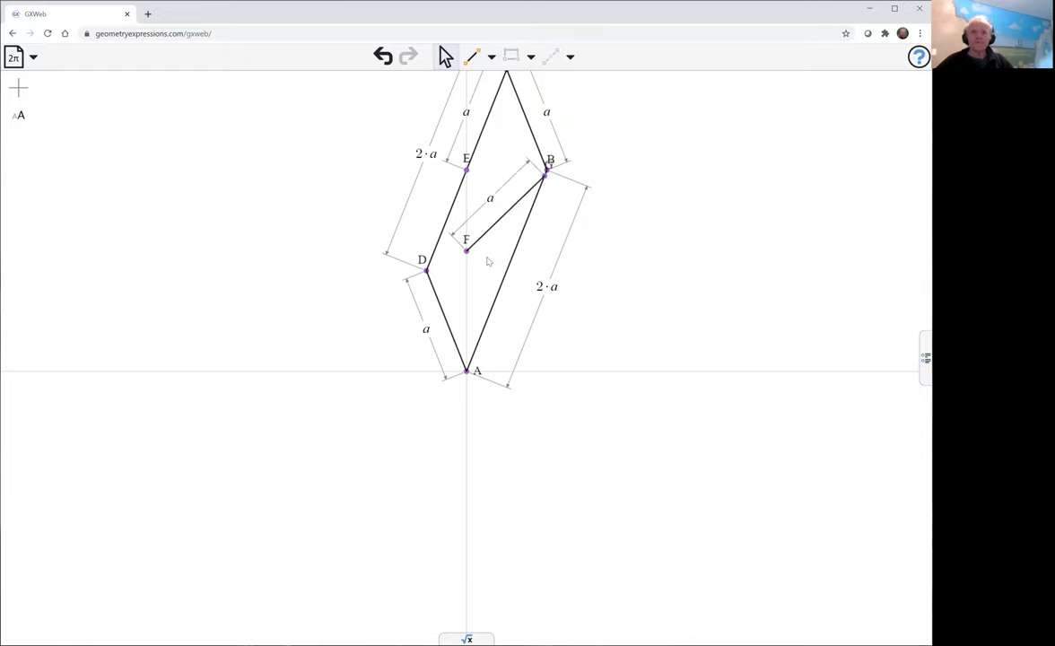
{"action": "left_click", "coordinate": [466, 254]}
{"action": "left_click", "coordinate": [467, 372]}
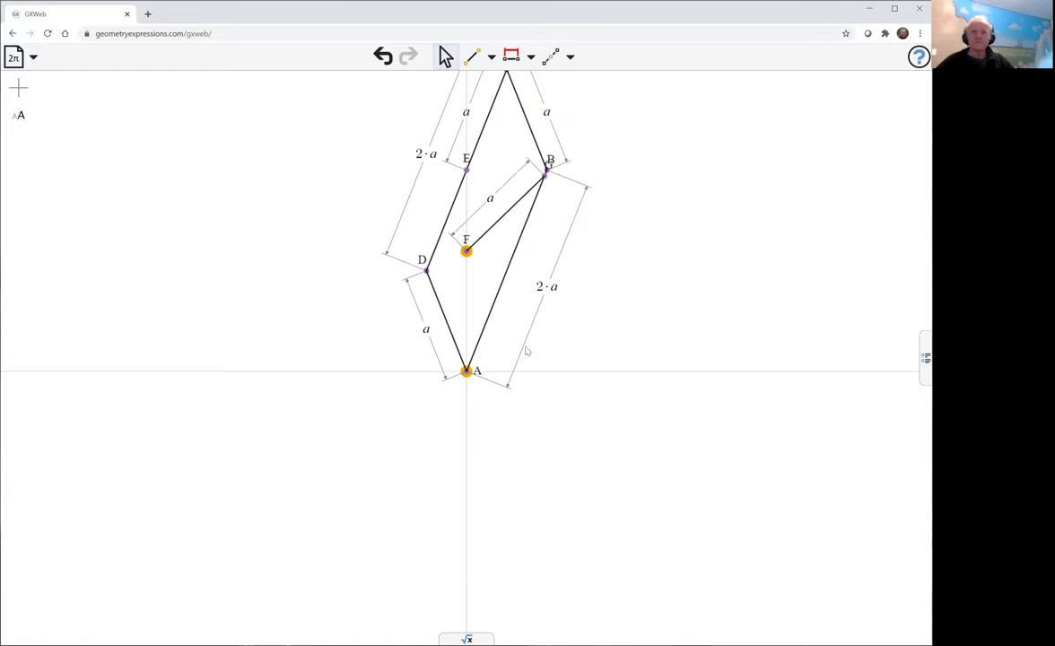
{"action": "left_click", "coordinate": [511, 56]}
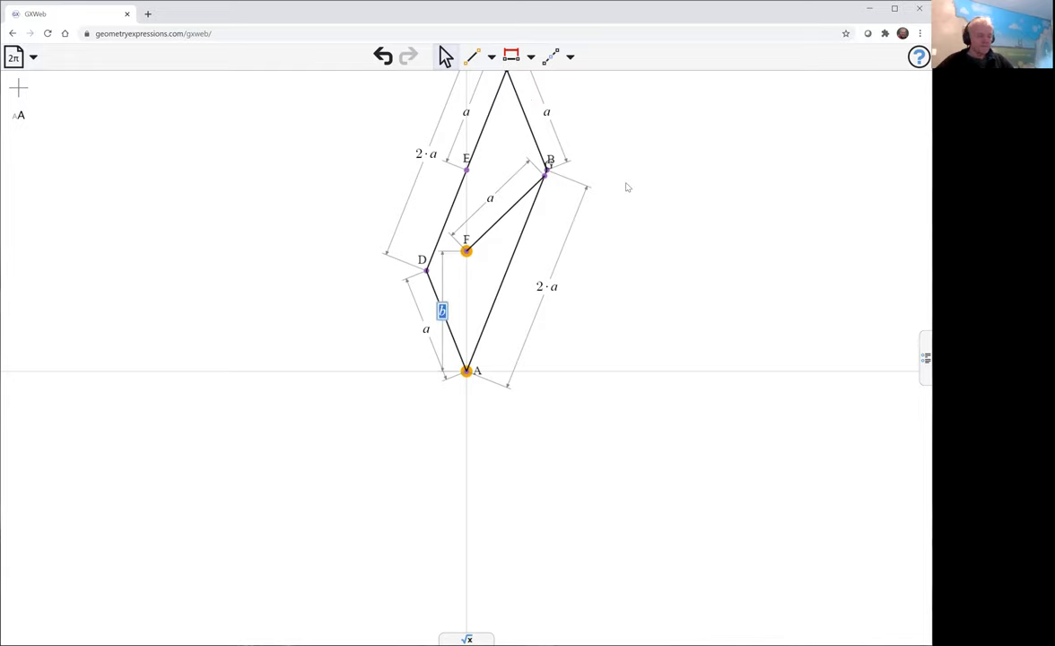
{"action": "type", "text": "a"}
{"action": "key", "text": "Return"}
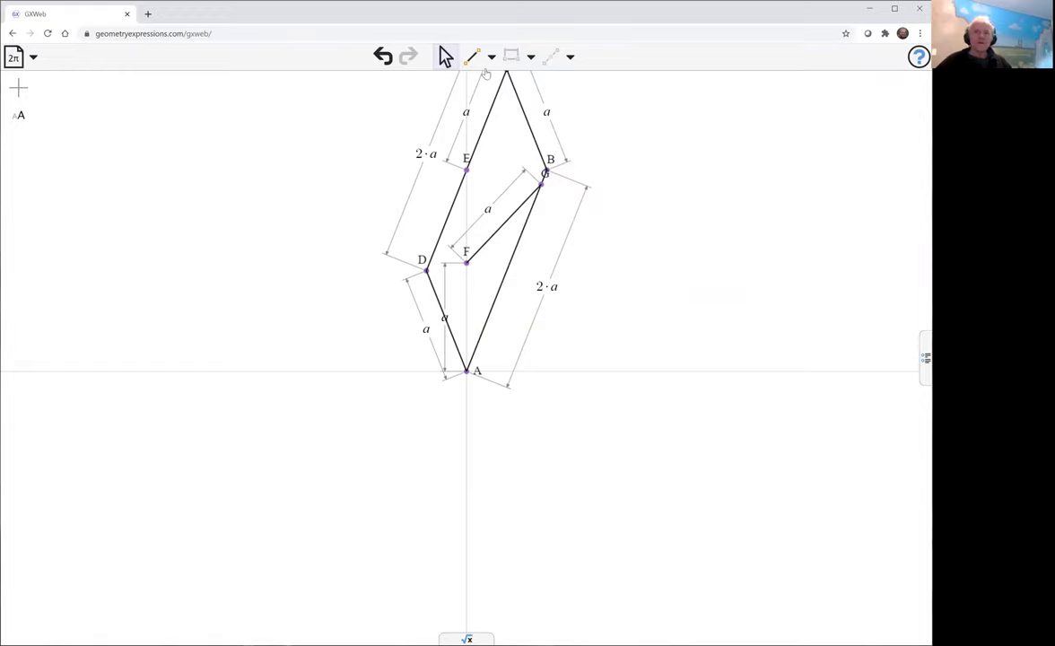
Lower E along the y-axis and draw a segment from E to a new point H near B.
{"action": "scroll", "coordinate": [593, 201], "scroll_direction": "up", "scroll_amount": 2}
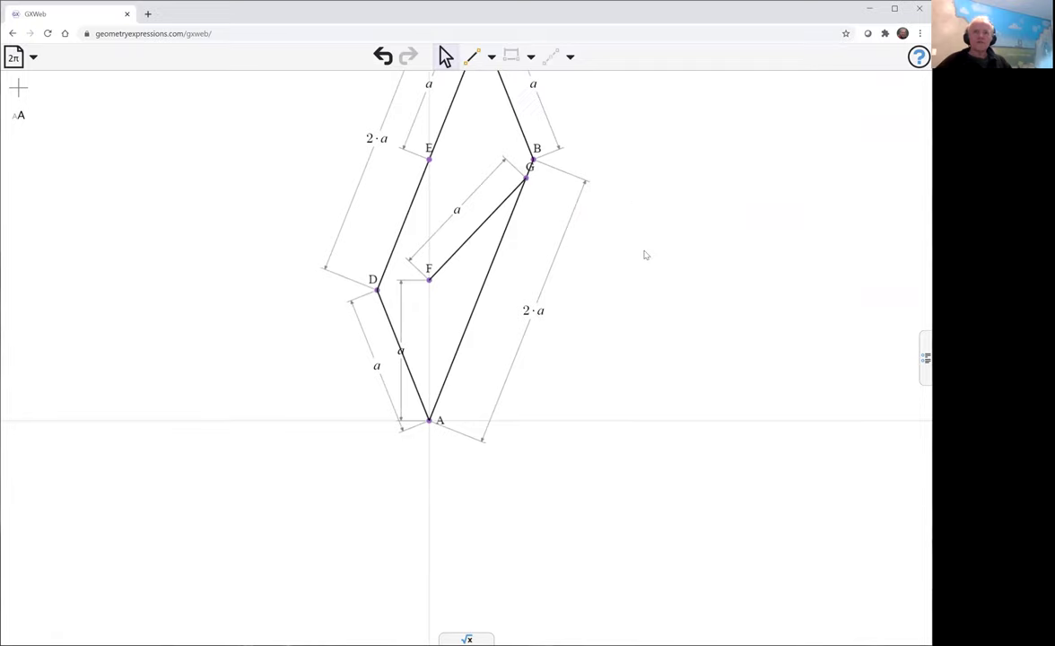
{"action": "left_click_drag", "start_coordinate": [588, 192], "coordinate": [588, 265]}
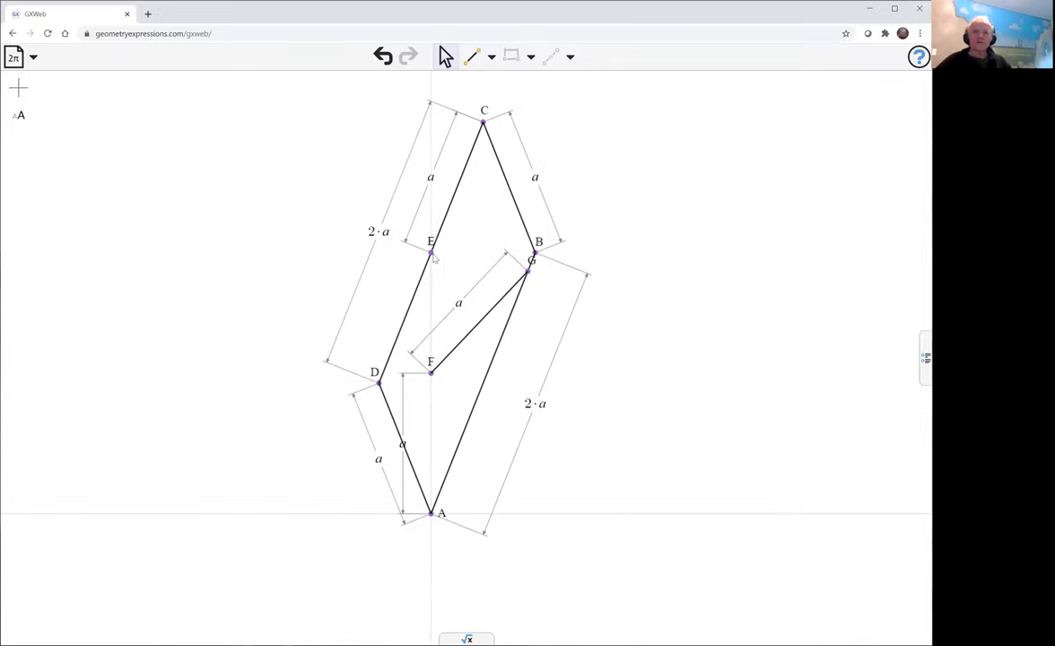
{"action": "left_click_drag", "start_coordinate": [432, 257], "coordinate": [433, 277]}
{"action": "left_click", "coordinate": [727, 222]}
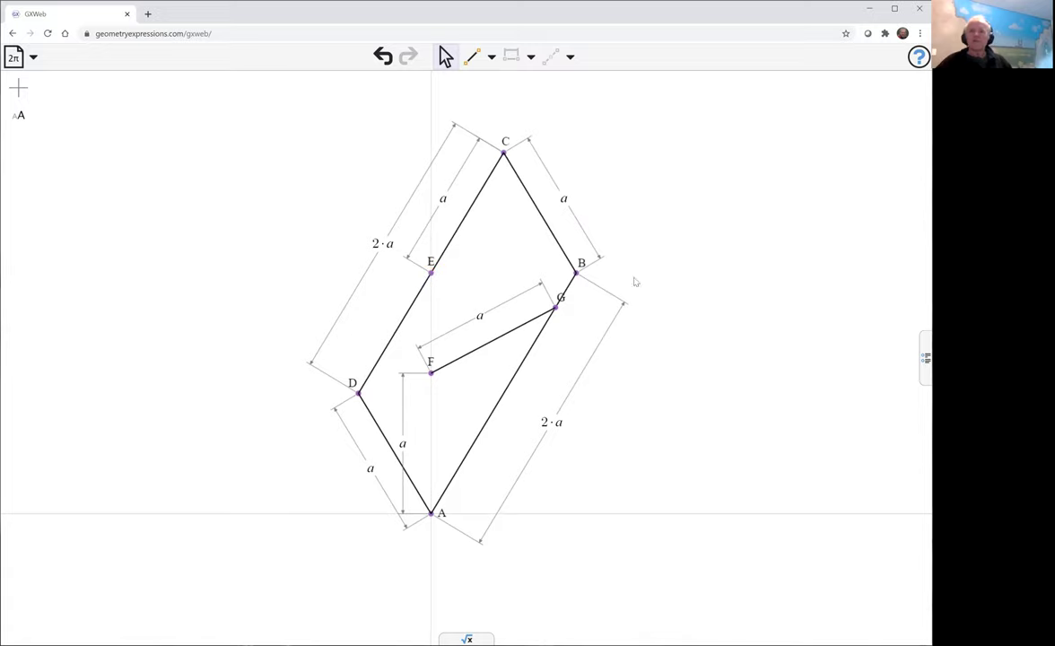
{"action": "left_click", "coordinate": [473, 57]}
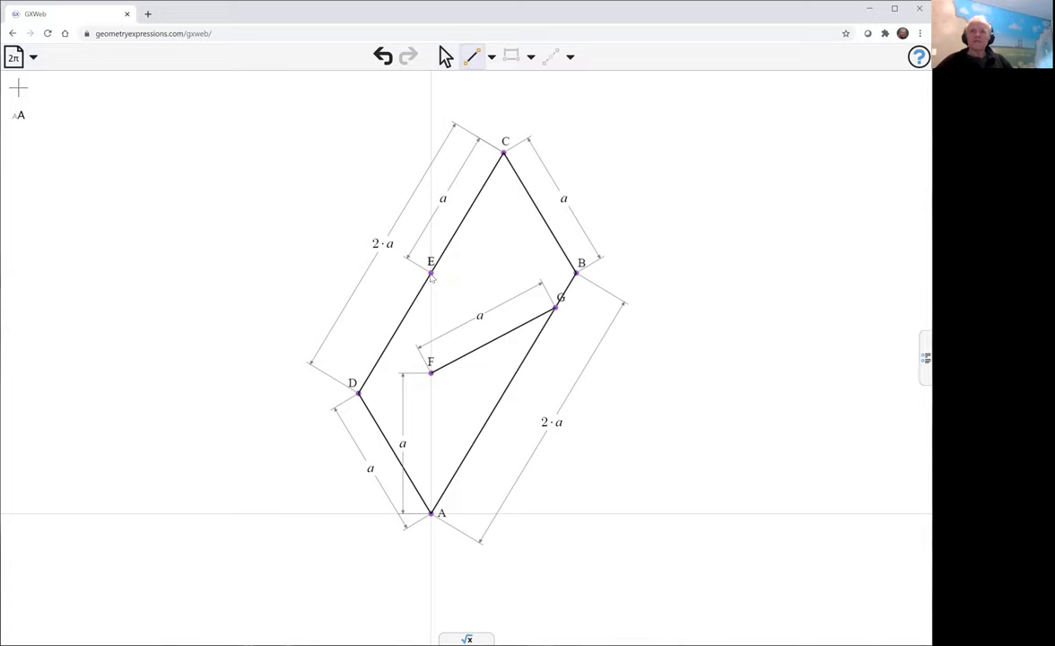
{"action": "mouse_move", "coordinate": [431, 273]}
{"action": "left_mouse_down"}
{"action": "mouse_move", "coordinate": [548, 270]}
{"action": "mouse_move", "coordinate": [557, 306]}
{"action": "left_mouse_up"}
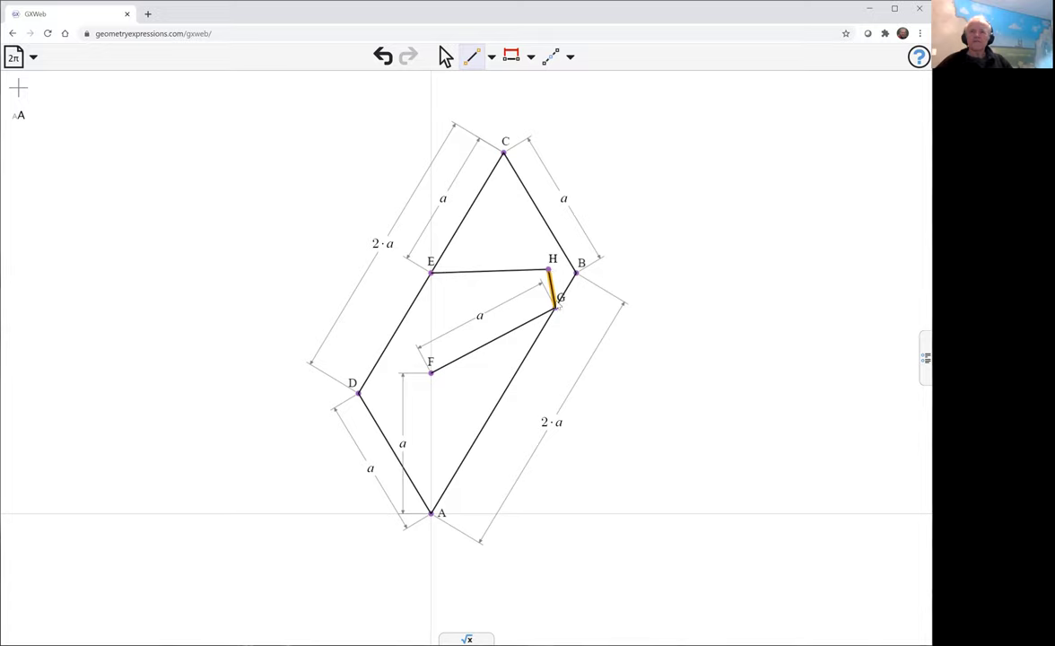
Make segment EH perpendicular to the vertical axis.
{"action": "left_click", "coordinate": [446, 56]}
{"action": "left_click", "coordinate": [480, 273]}
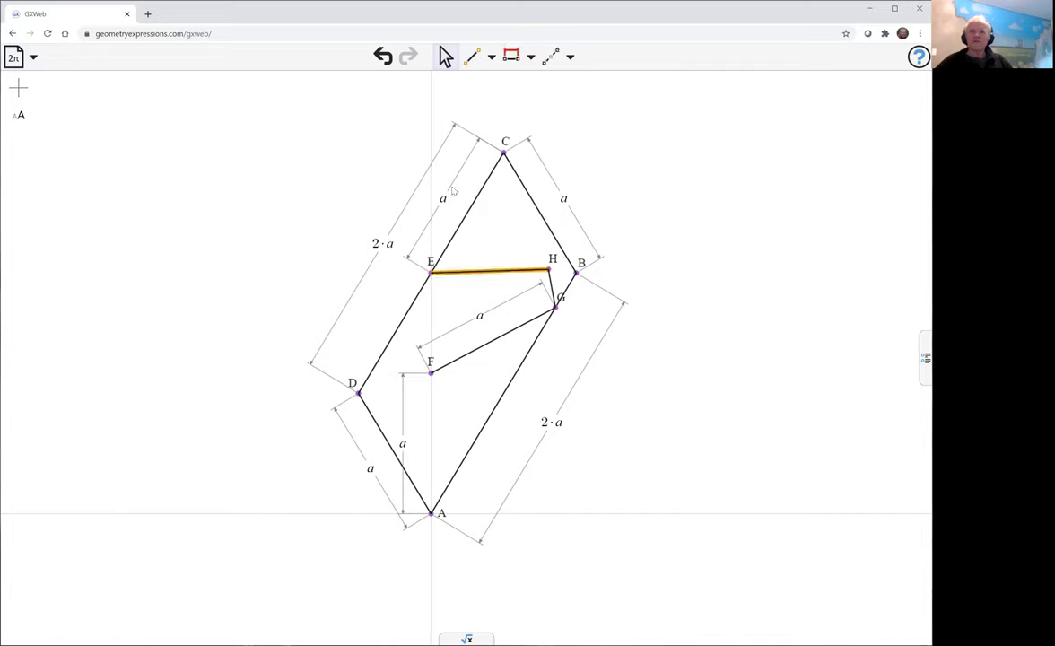
{"action": "left_click", "coordinate": [431, 126]}
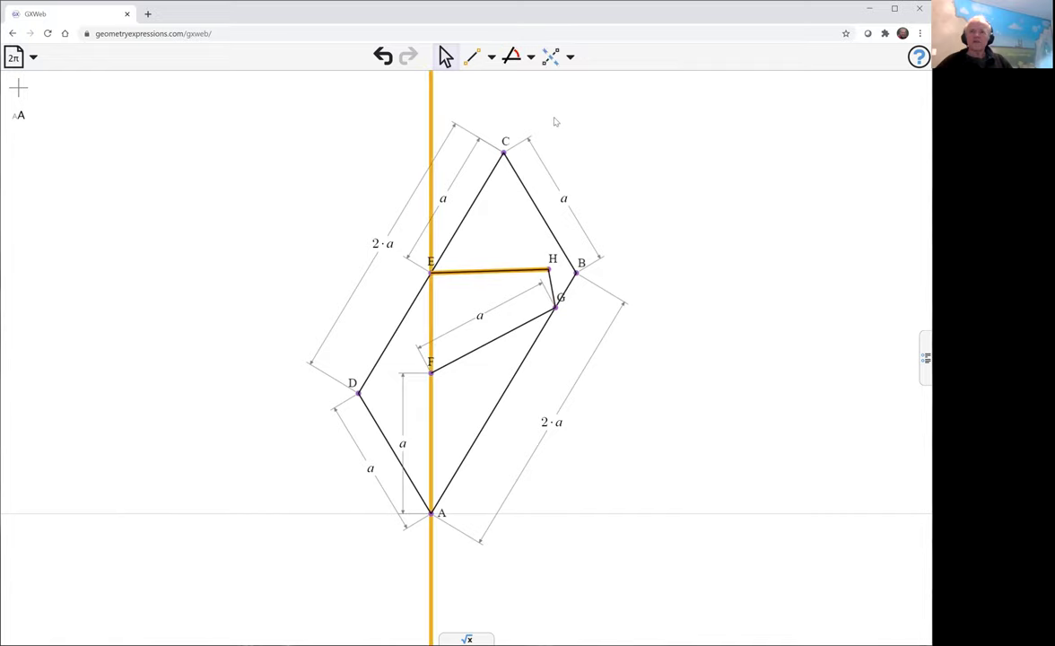
{"action": "left_click", "coordinate": [530, 57]}
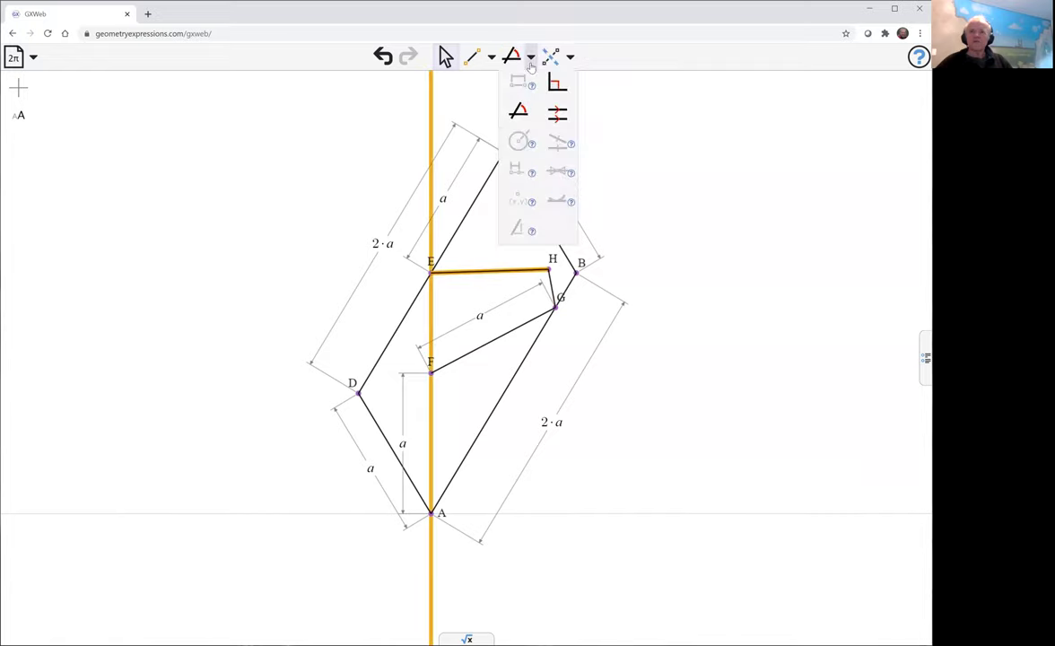
{"action": "left_click", "coordinate": [555, 83]}
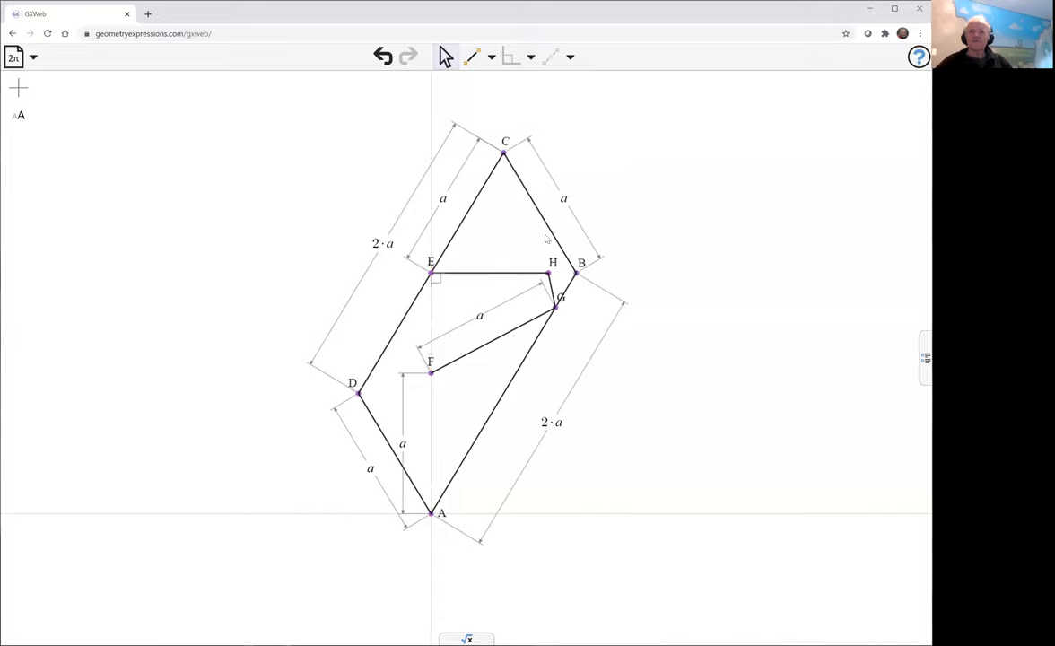
Make HG perpendicular to EH, then drag E to see the linkage flex.
{"action": "left_click", "coordinate": [500, 275]}
{"action": "left_click", "coordinate": [549, 274]}
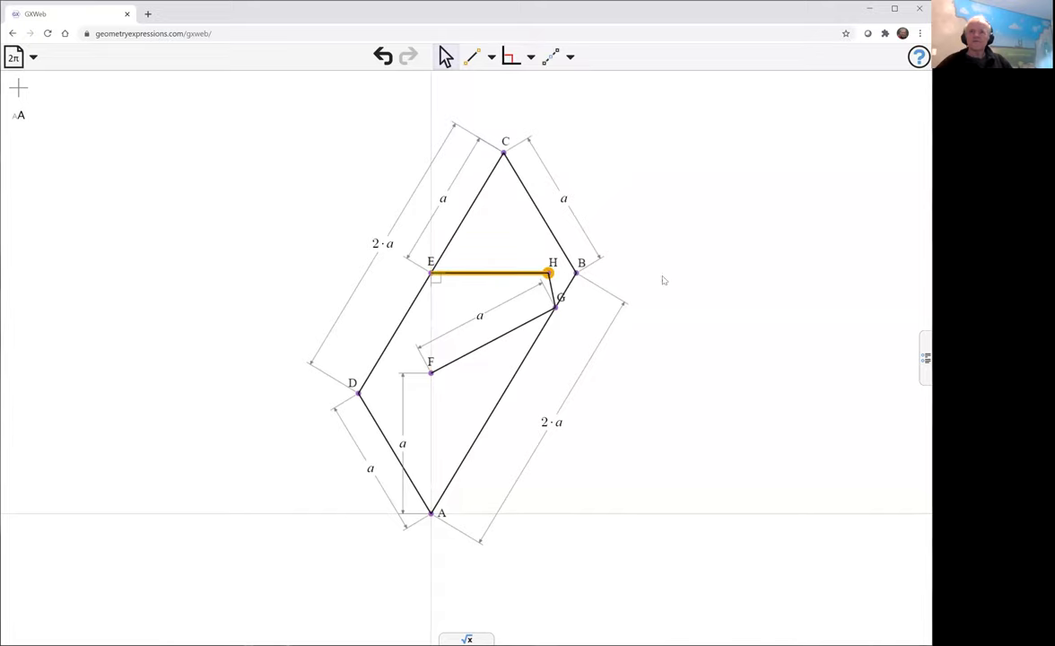
{"action": "left_click", "coordinate": [706, 289]}
{"action": "scroll", "coordinate": [717, 293], "scroll_direction": "up", "scroll_amount": 3}
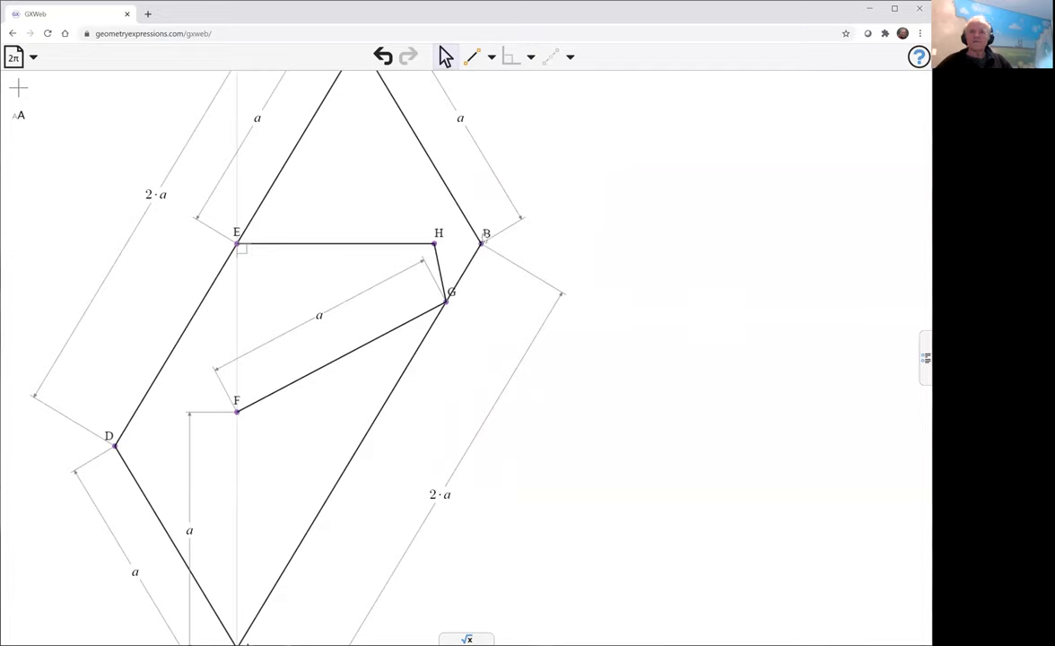
{"action": "left_click", "coordinate": [378, 244]}
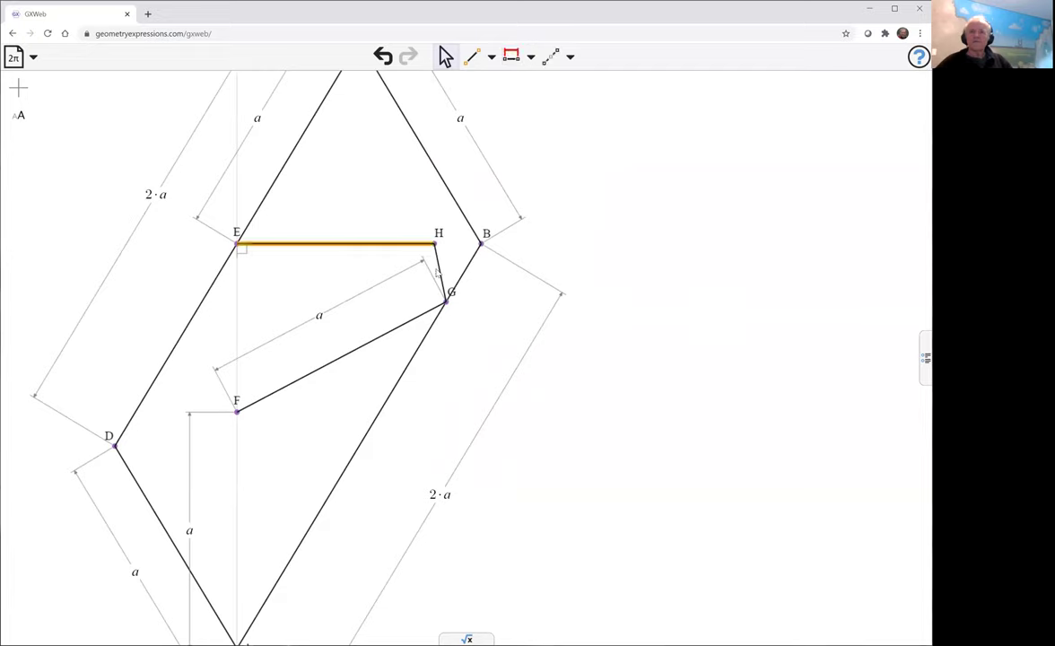
{"action": "left_click", "coordinate": [440, 272]}
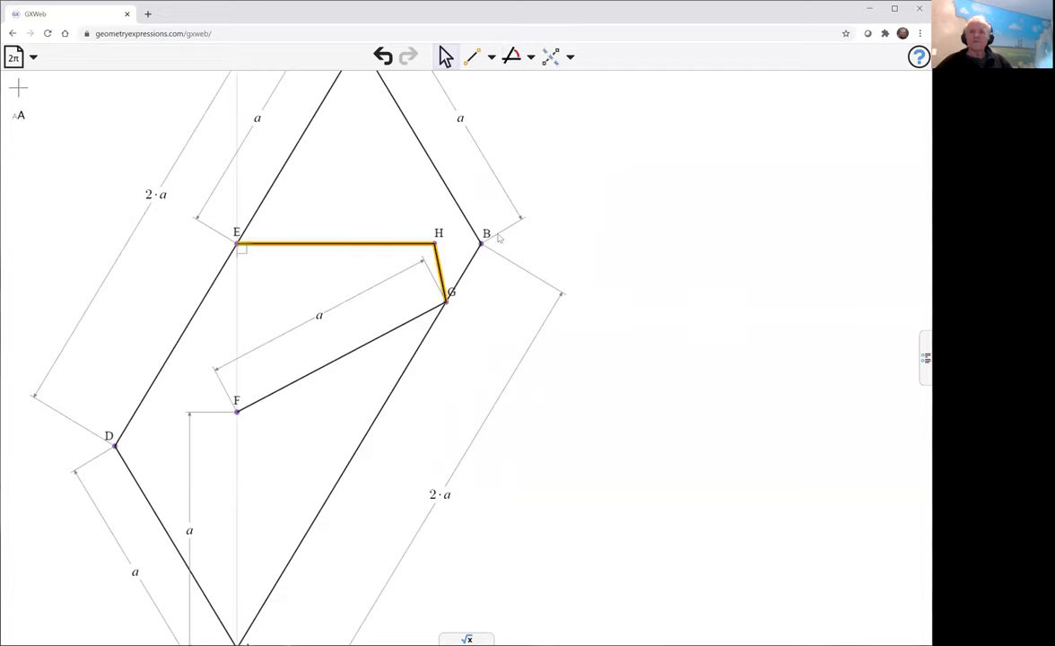
{"action": "left_click", "coordinate": [530, 56]}
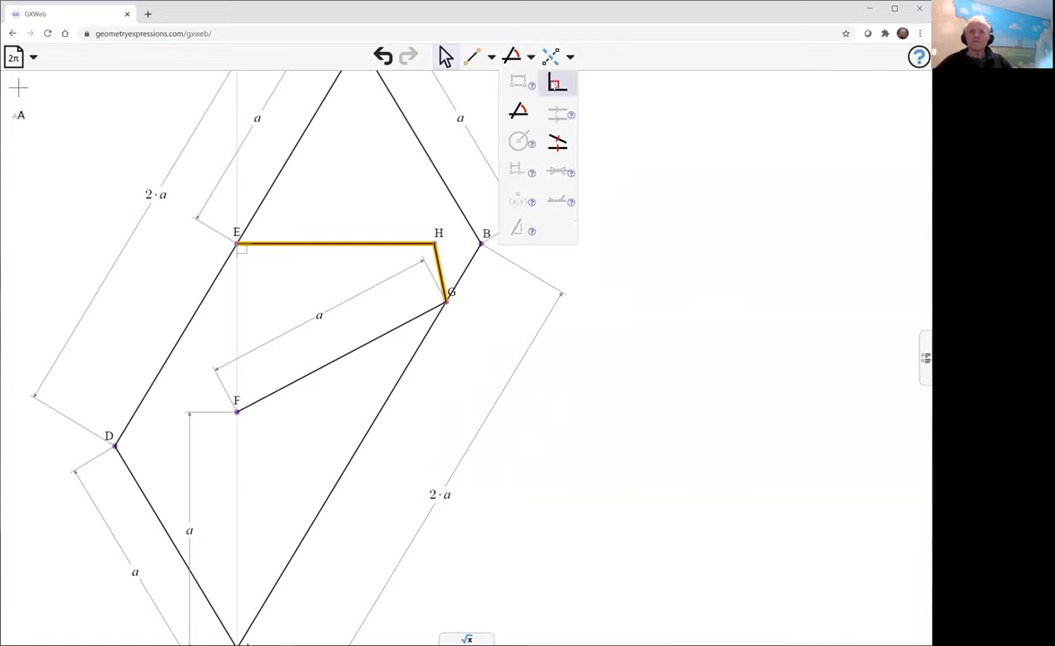
{"action": "left_click", "coordinate": [554, 83]}
{"action": "scroll", "coordinate": [674, 216], "scroll_direction": "down", "scroll_amount": 2}
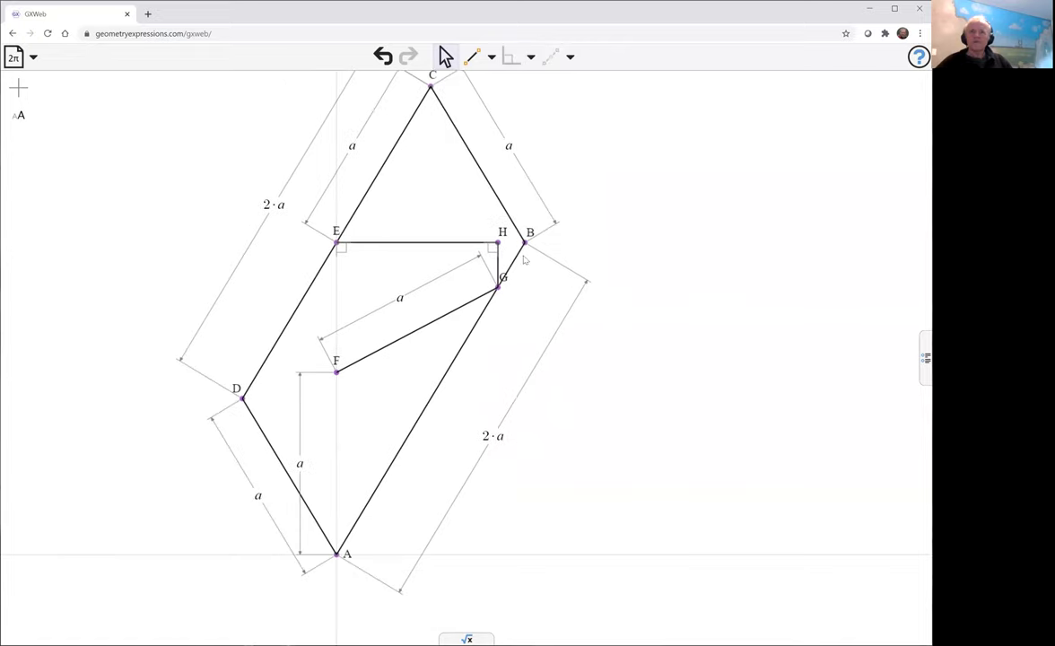
{"action": "left_click_drag", "start_coordinate": [341, 245], "coordinate": [347, 297]}
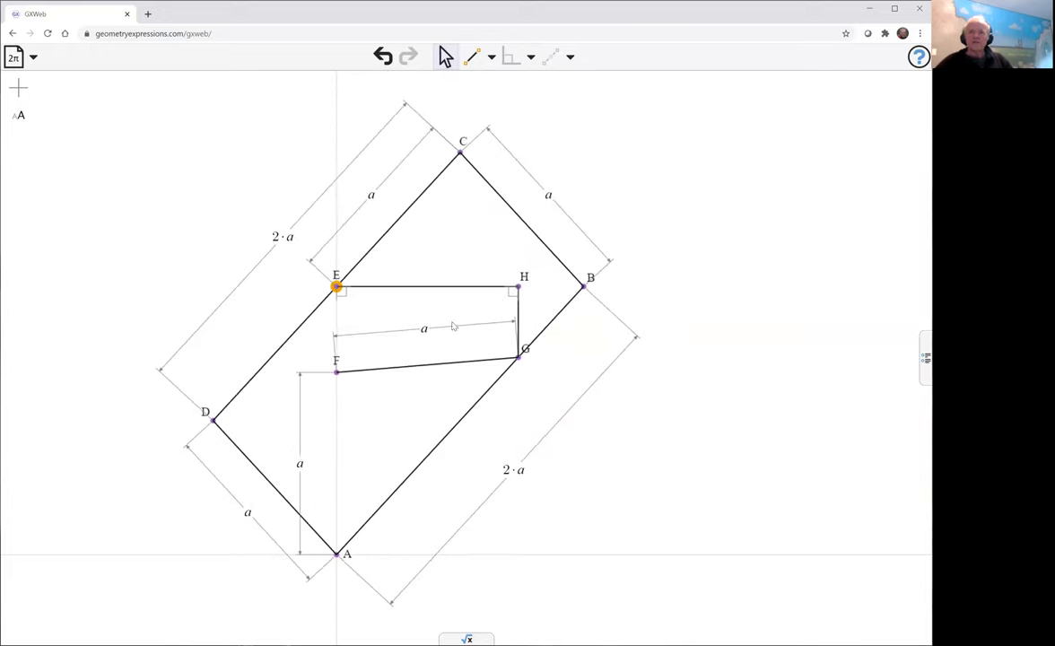
Tie E to the vertical axis with a free position parameter t.
{"action": "left_click", "coordinate": [336, 135]}
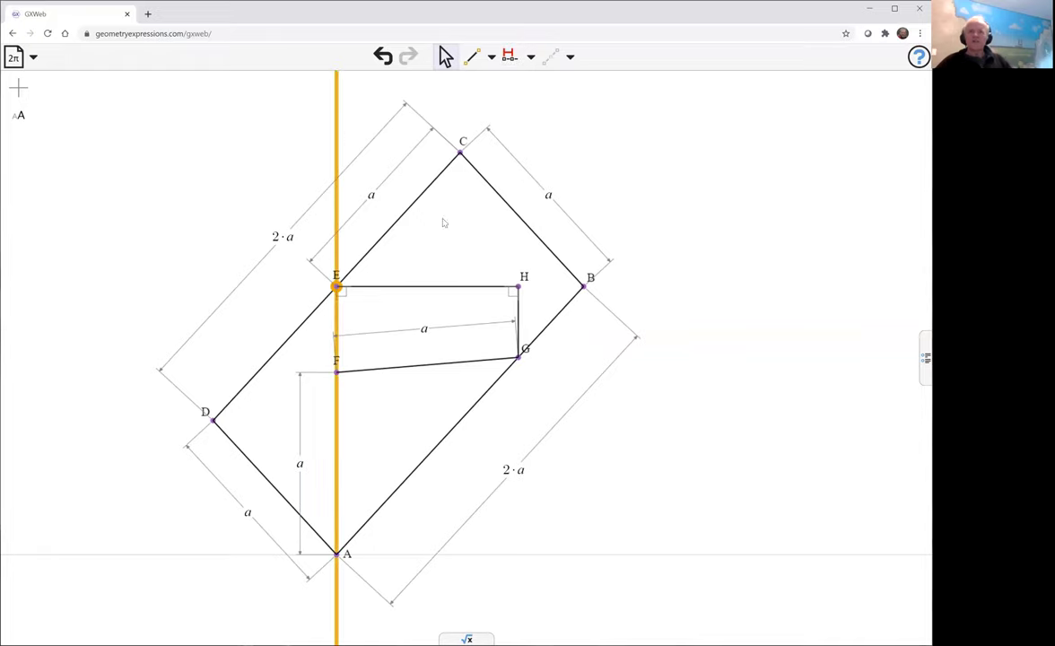
{"action": "left_click", "coordinate": [508, 57]}
{"action": "left_click", "coordinate": [704, 197]}
{"action": "left_click", "coordinate": [520, 288]}
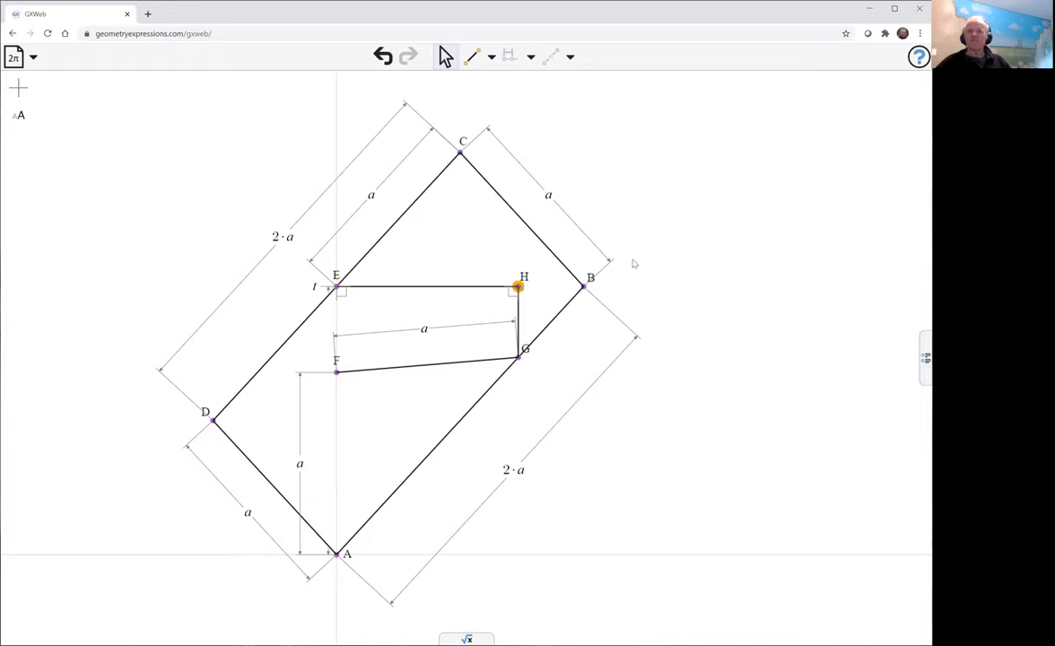
Construct the locus of point H as t varies.
{"action": "left_click", "coordinate": [570, 56]}
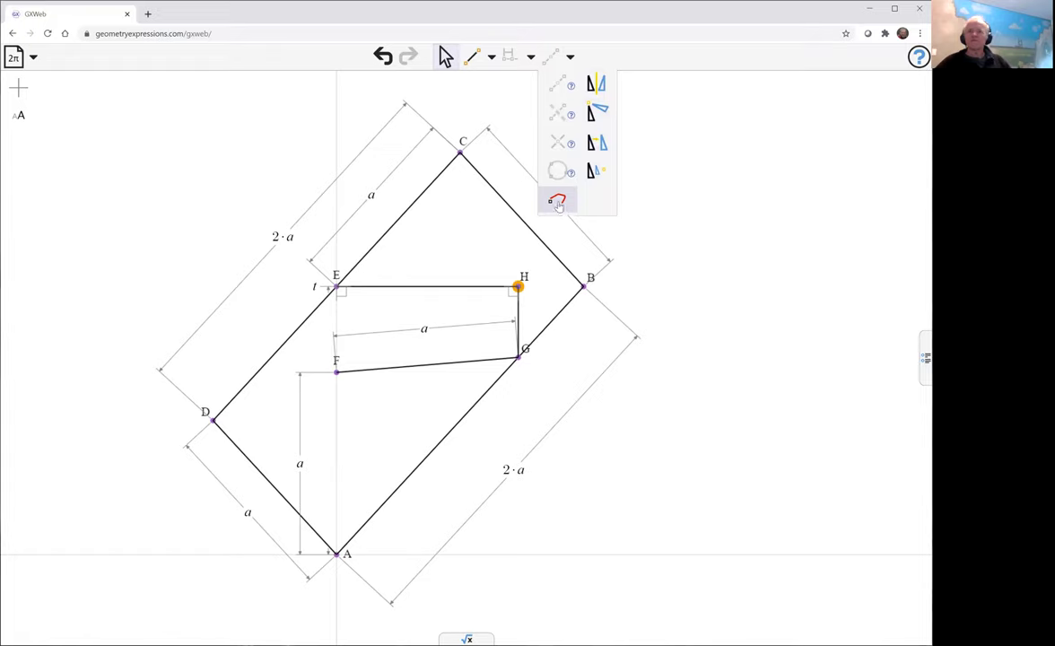
{"action": "left_click", "coordinate": [592, 197]}
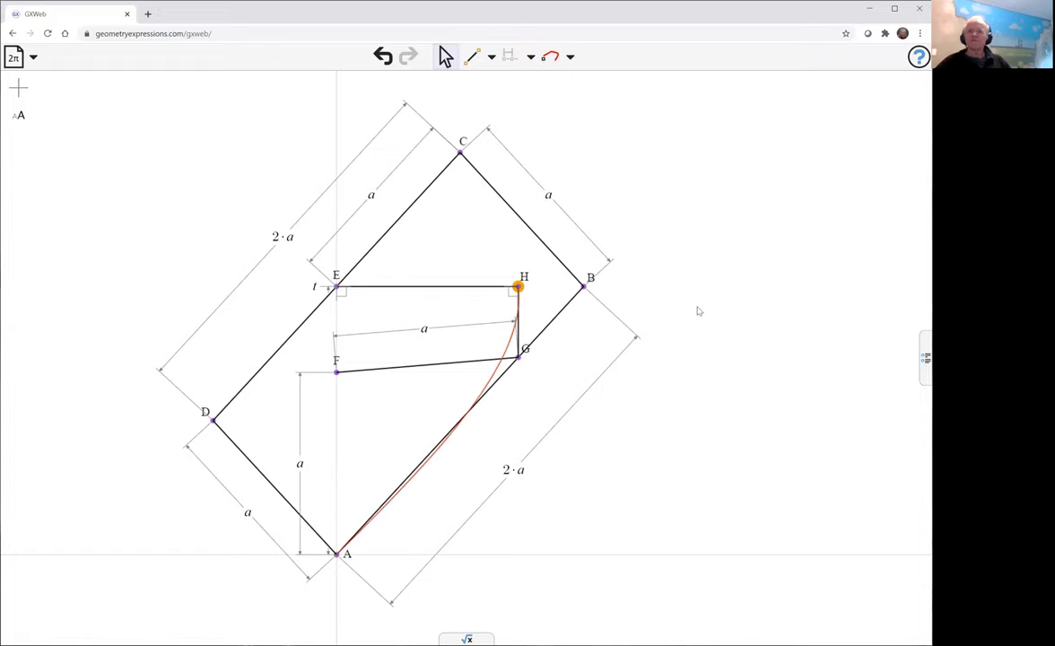
{"action": "left_click", "coordinate": [698, 336]}
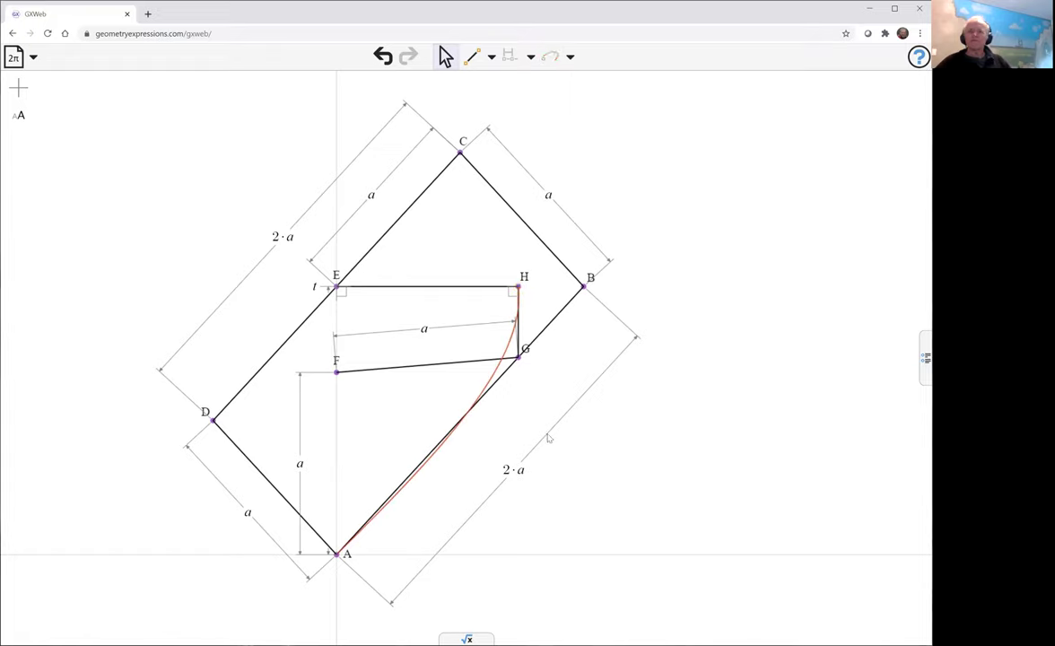
{"action": "left_click", "coordinate": [516, 356]}
{"action": "left_click", "coordinate": [732, 397]}
Raise the upper limit of t's slider range to 10.
{"action": "left_click", "coordinate": [925, 357]}
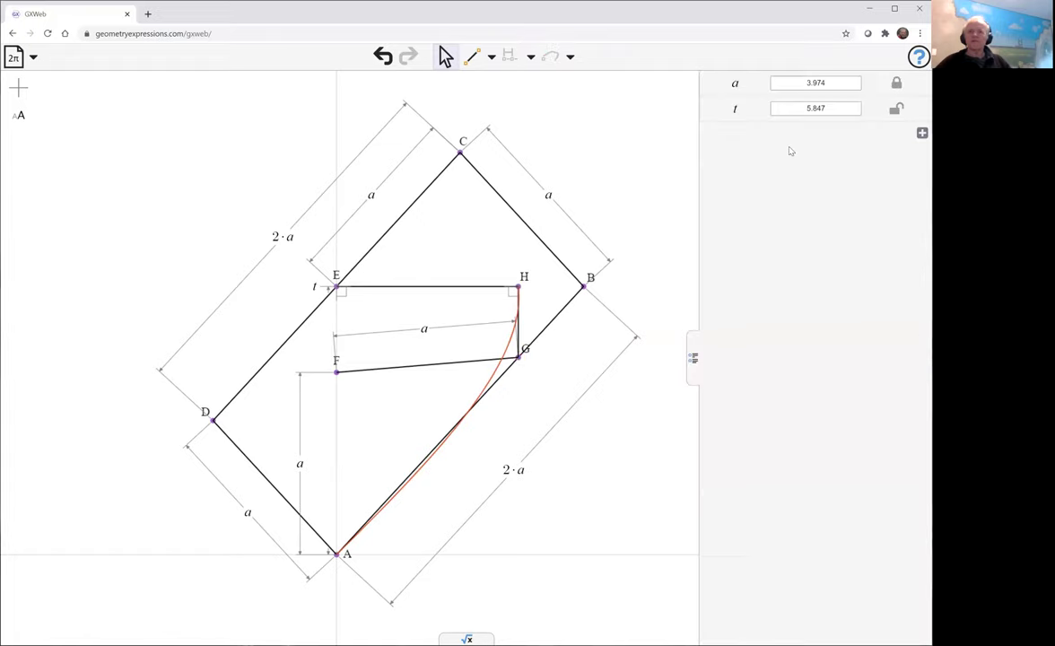
{"action": "left_click", "coordinate": [767, 108]}
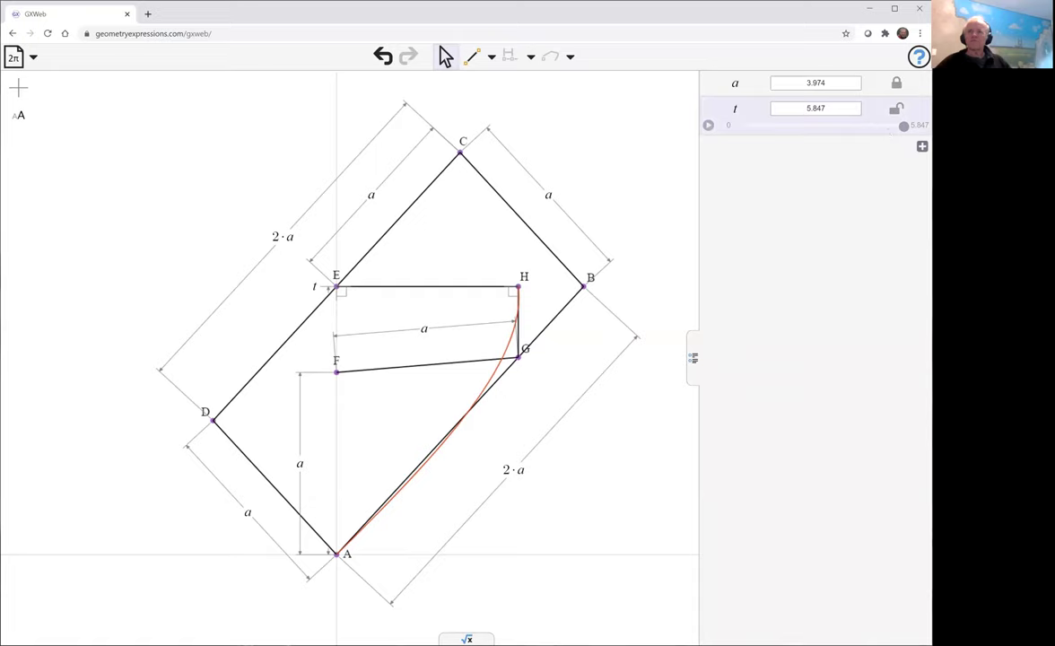
{"action": "left_click", "coordinate": [920, 125]}
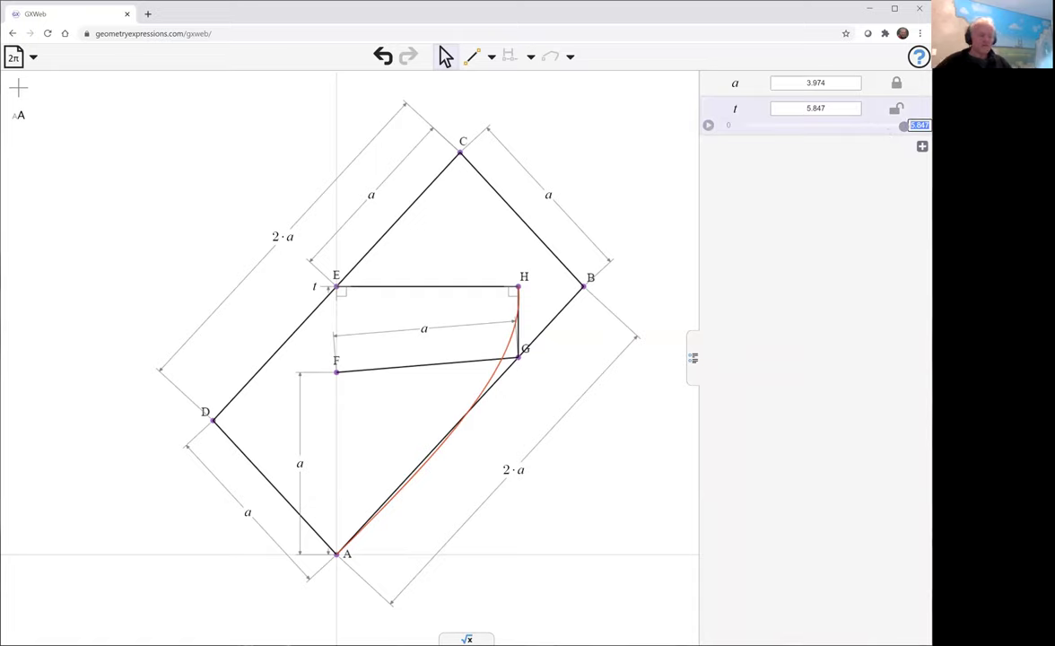
{"action": "type", "text": "10"}
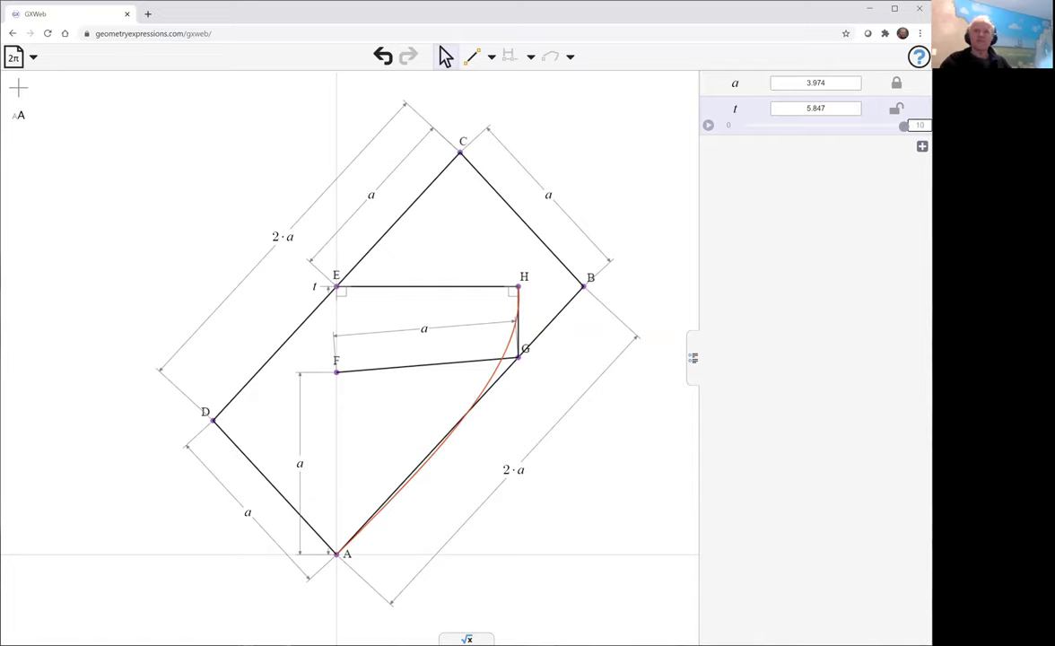
{"action": "key", "text": "Return"}
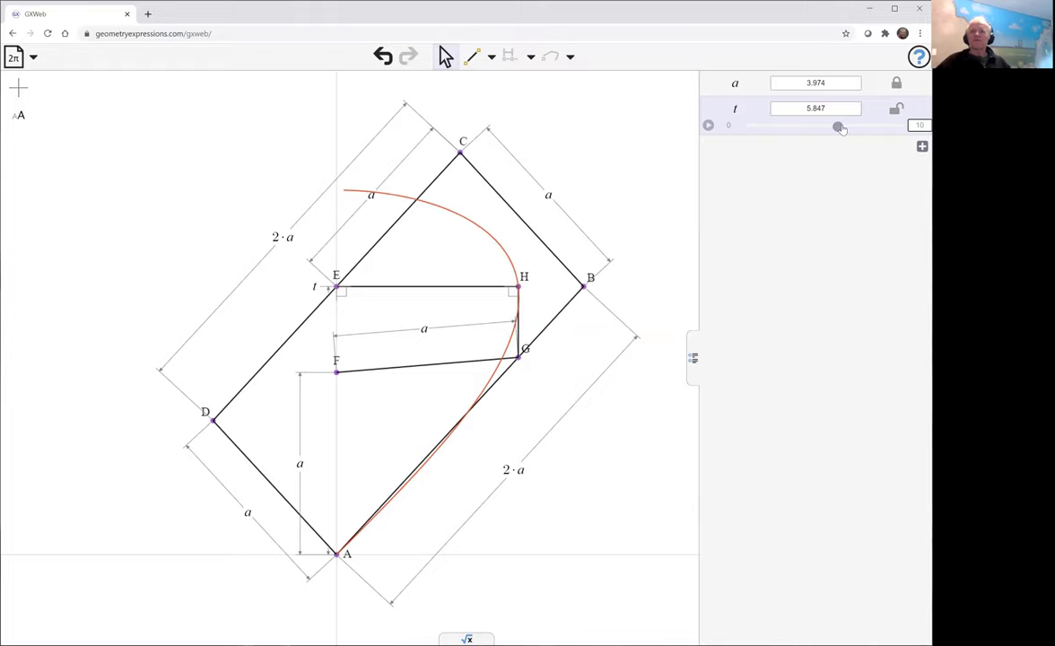
Drag the t slider to about 2.632, moving H along the red locus.
{"action": "left_click_drag", "start_coordinate": [837, 128], "coordinate": [786, 153]}
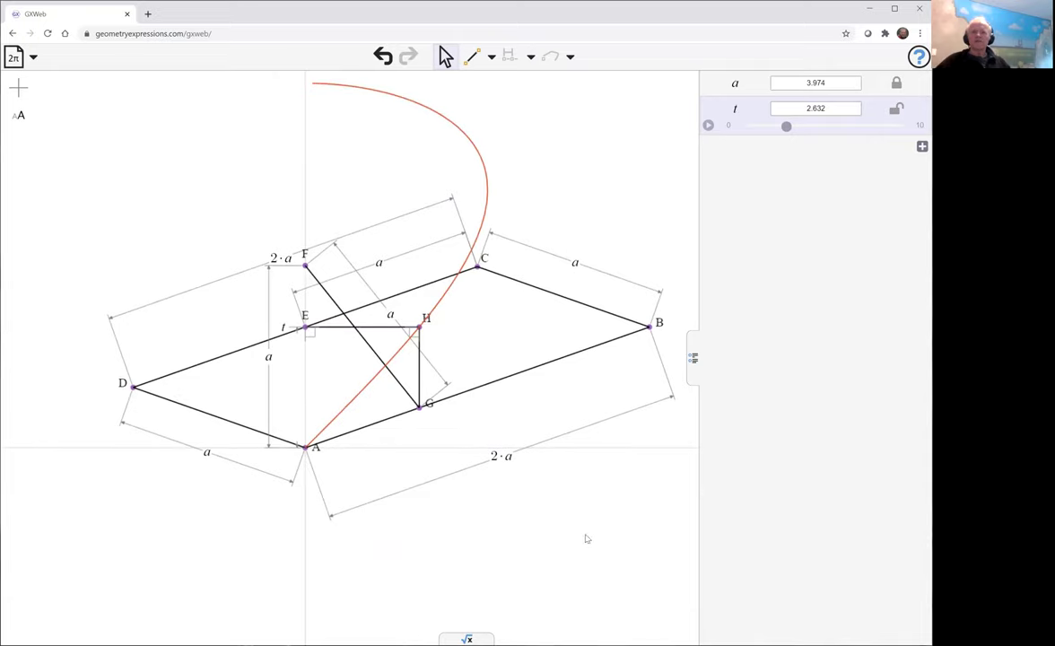
Request equation(K0) for the traced locus in the symbolic calculation area.
{"action": "left_click", "coordinate": [467, 637]}
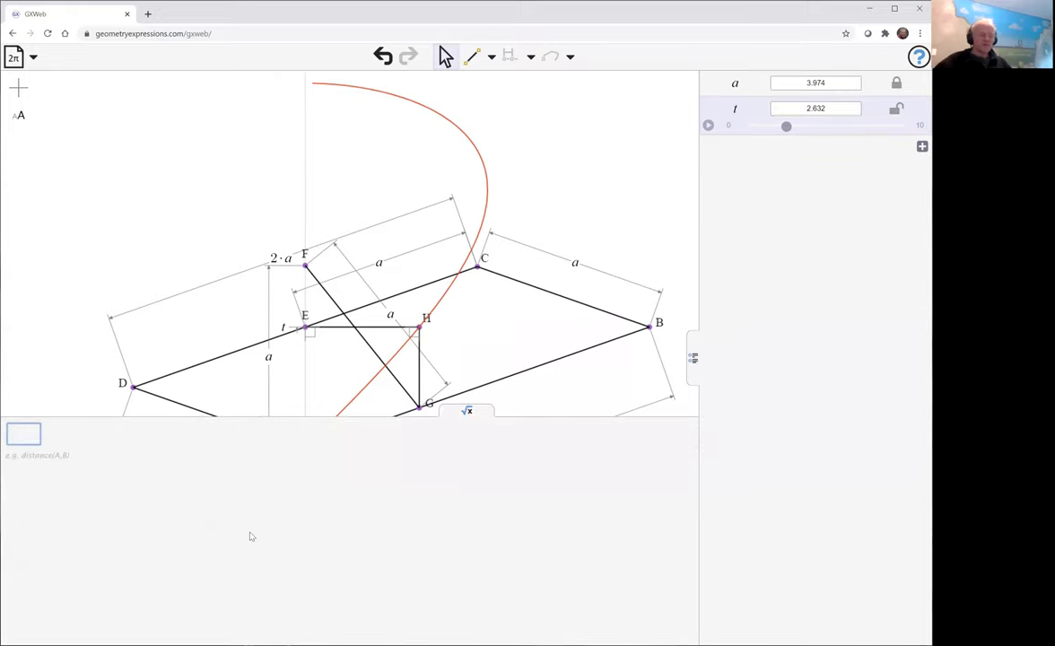
{"action": "type", "text": "equa"}
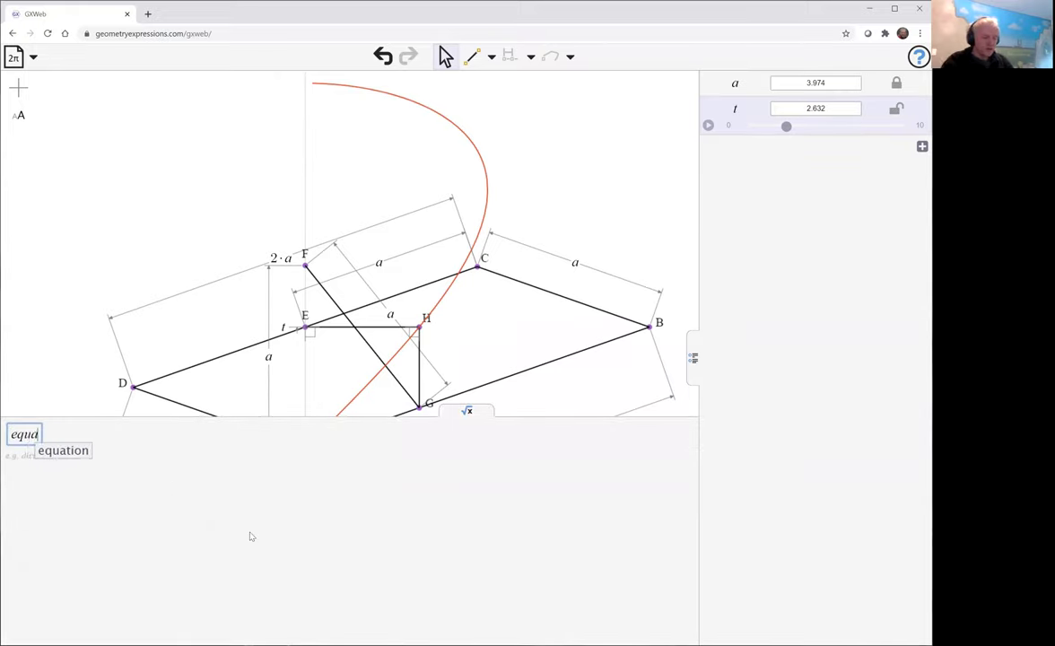
{"action": "type", "text": "tion("}
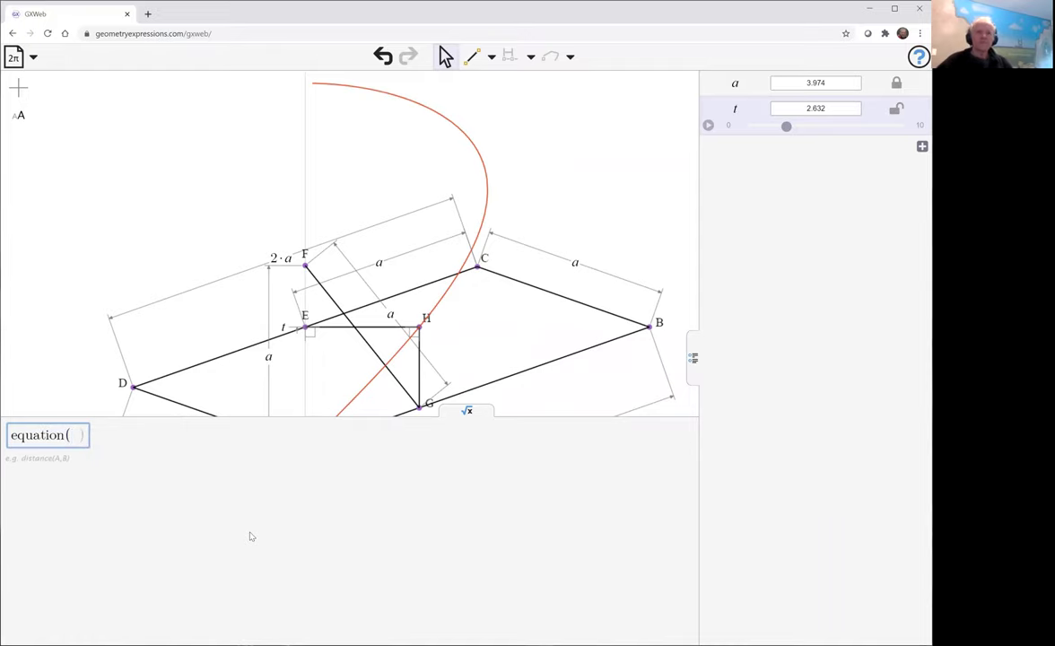
{"action": "left_click", "coordinate": [477, 151]}
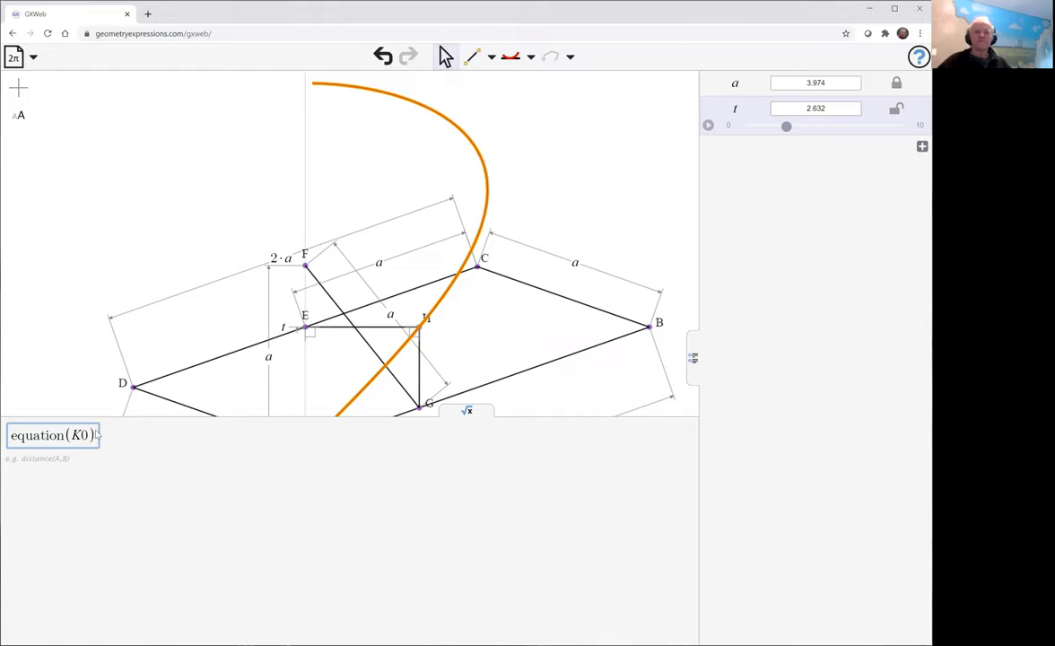
{"action": "key", "text": "Return"}
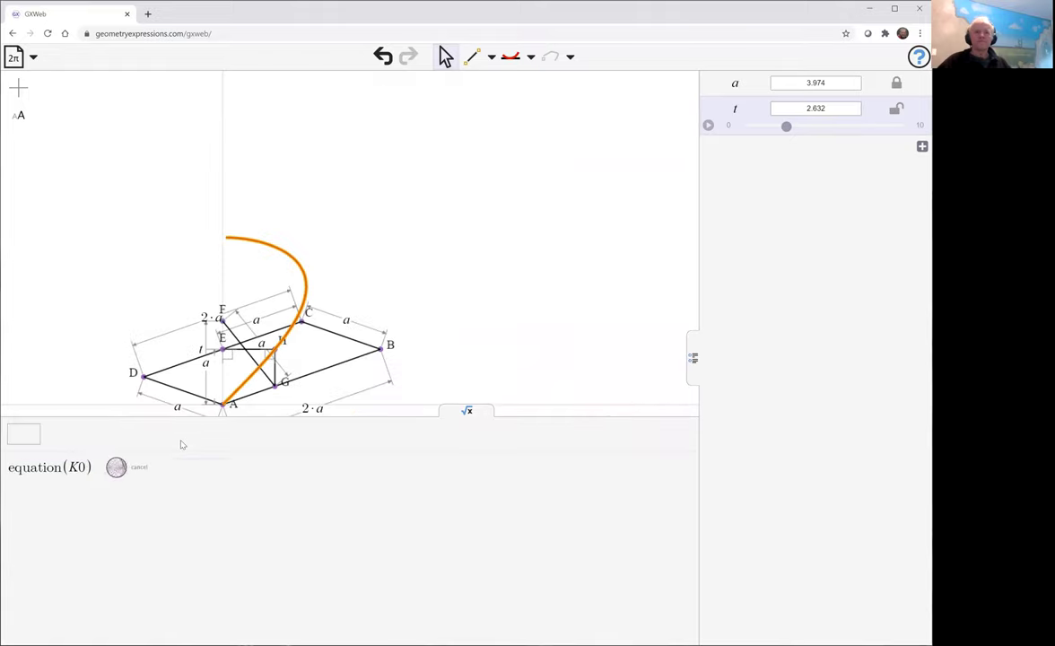